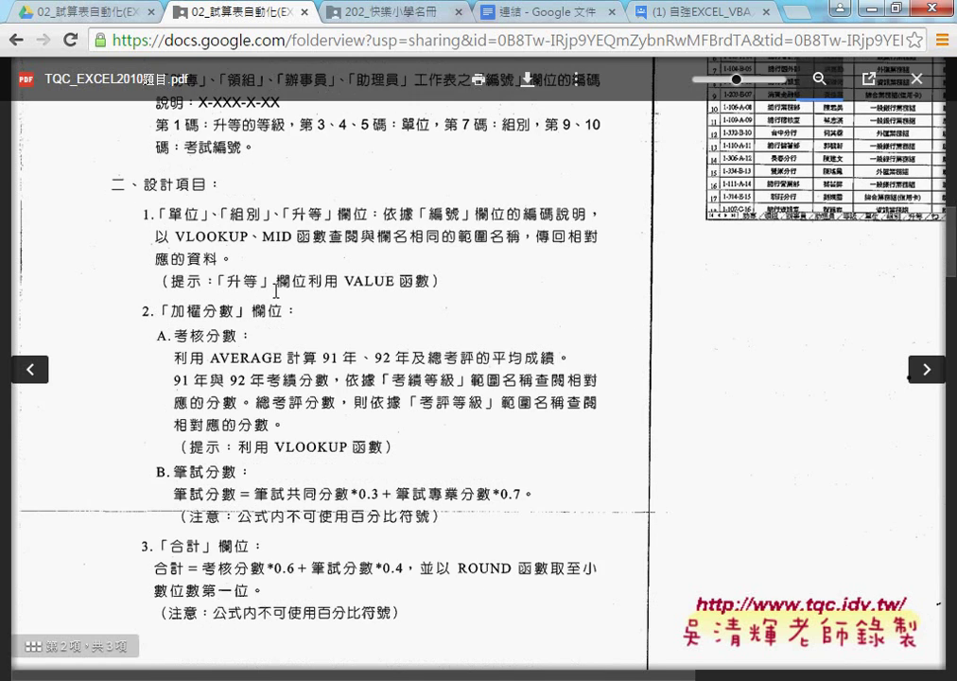
{"action": "scroll", "coordinate": [276, 293], "scroll_direction": "down", "scroll_amount": 1}
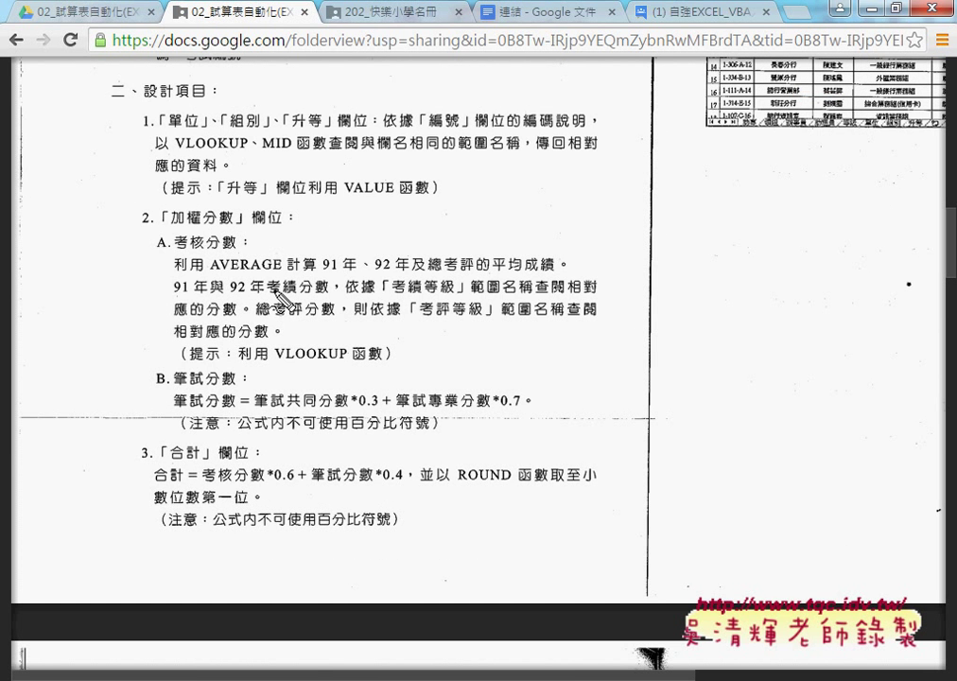
Step: Underline VLOOKUP, MID and VALUE in the PDF's 設計項目 section, clear the ink, and minimize Chrome
{"action": "left_click_drag", "start_coordinate": [176, 147], "coordinate": [248, 149]}
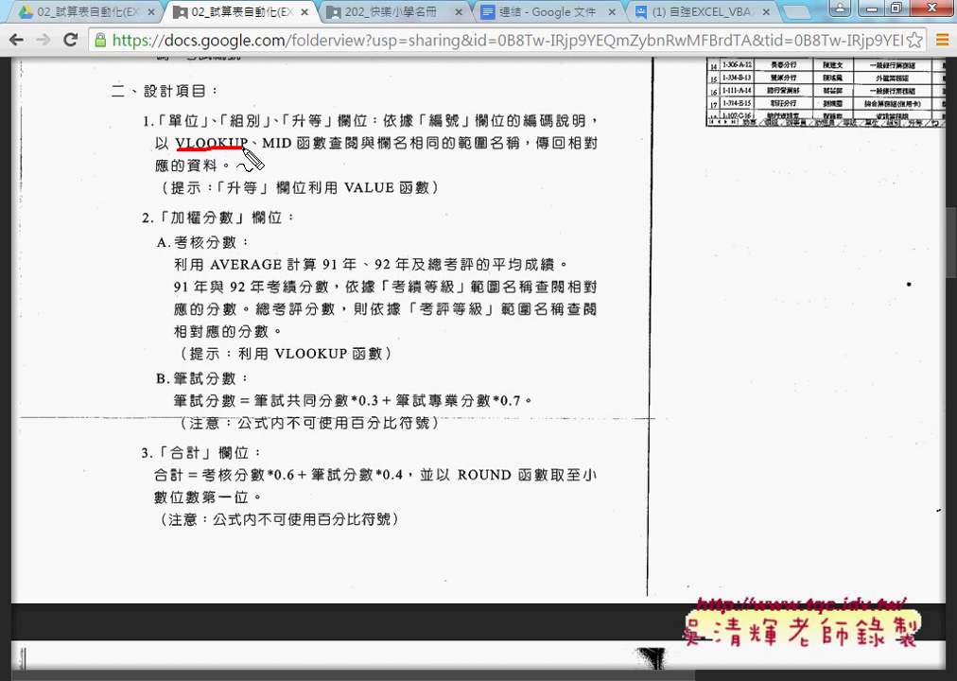
{"action": "left_click_drag", "start_coordinate": [263, 149], "coordinate": [291, 149]}
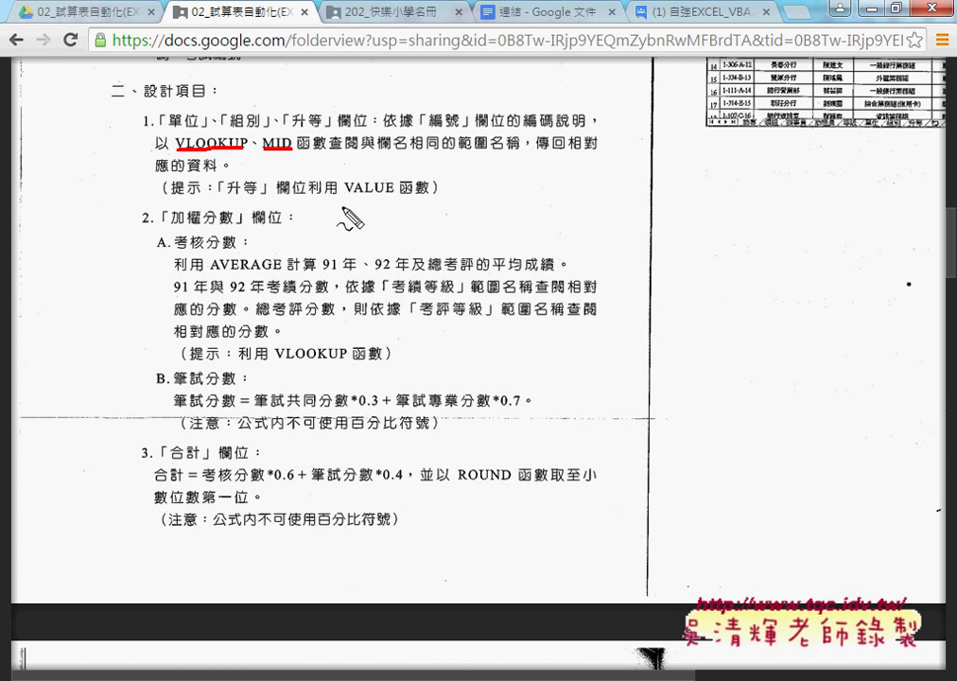
{"action": "left_click_drag", "start_coordinate": [345, 197], "coordinate": [395, 198]}
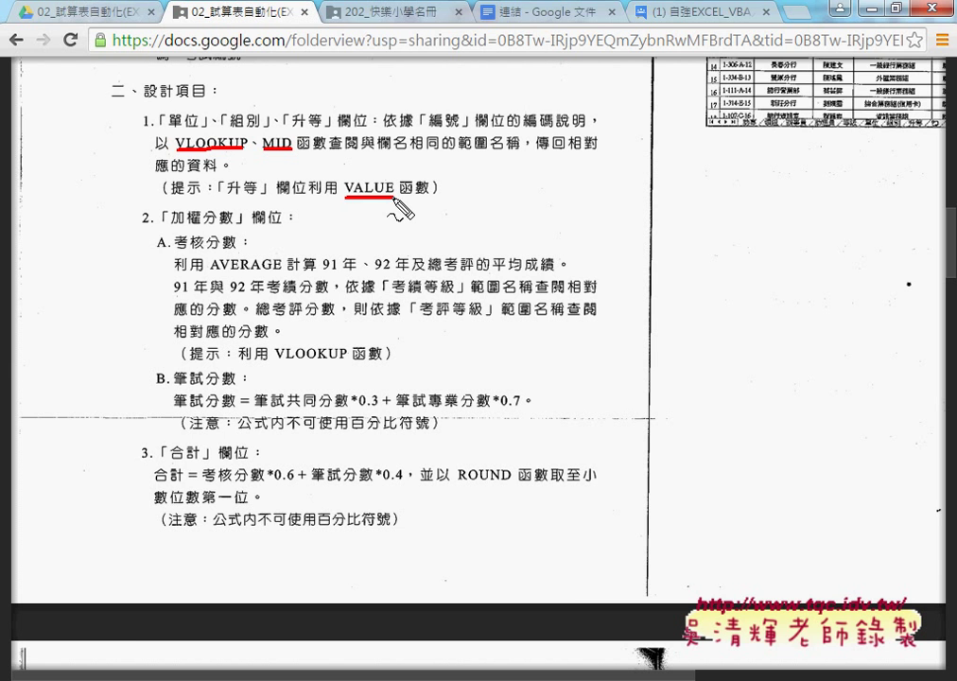
{"action": "key", "text": "Escape"}
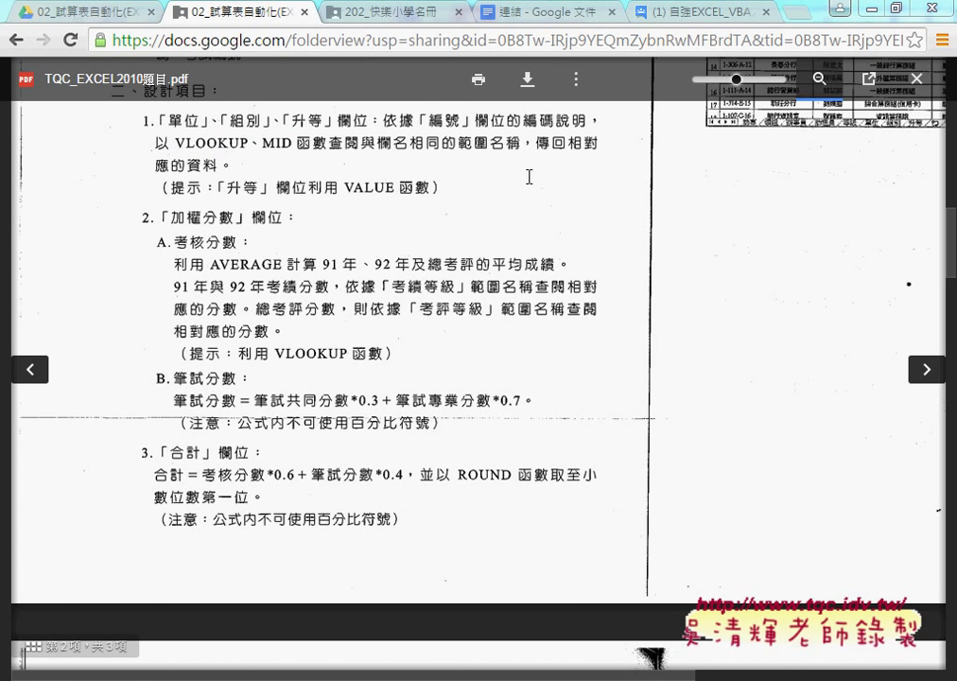
{"action": "left_click", "coordinate": [870, 9]}
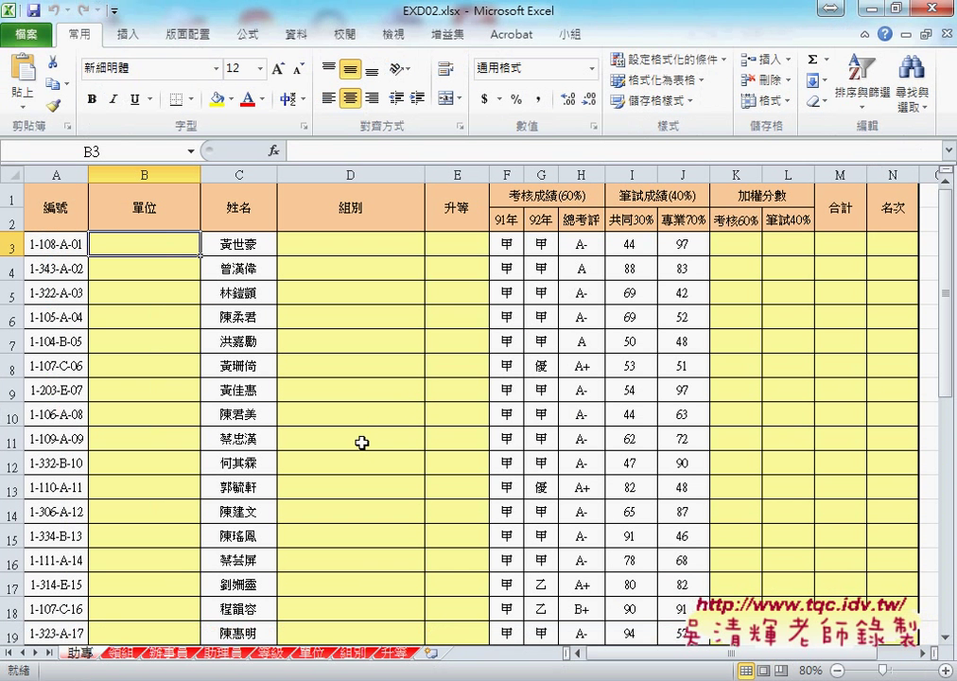
{"action": "left_click", "coordinate": [122, 653]}
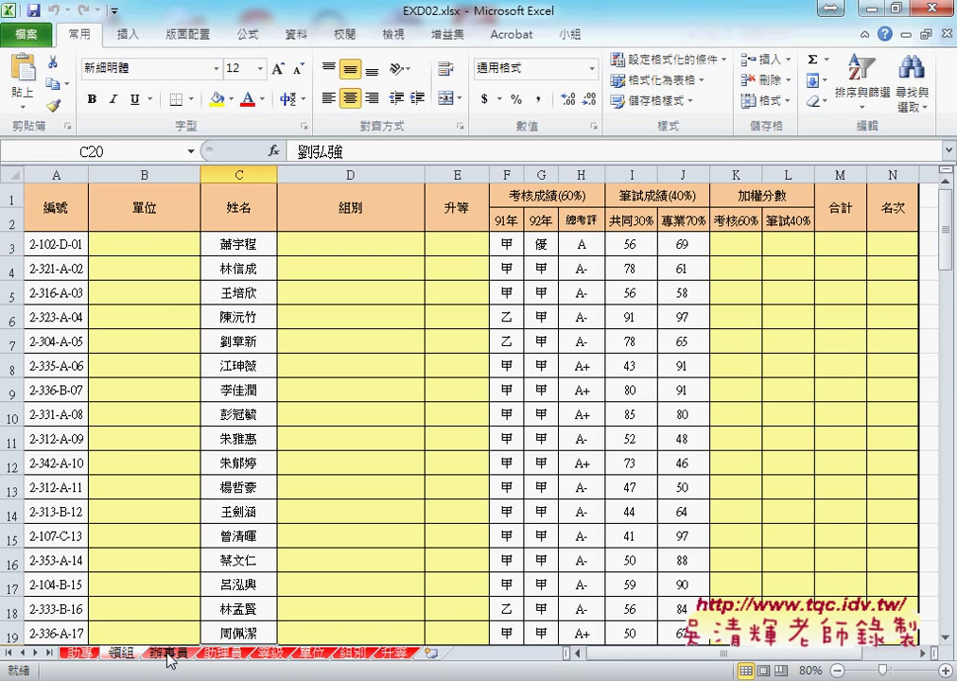
{"action": "left_click", "coordinate": [169, 653]}
{"action": "left_click", "coordinate": [223, 653]}
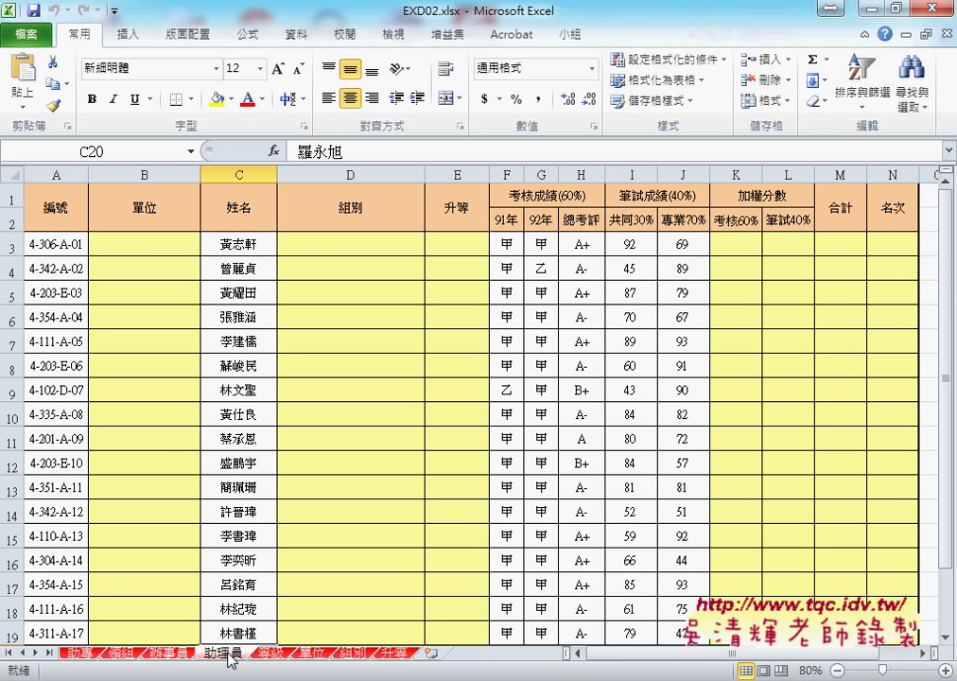
{"action": "left_click", "coordinate": [82, 655]}
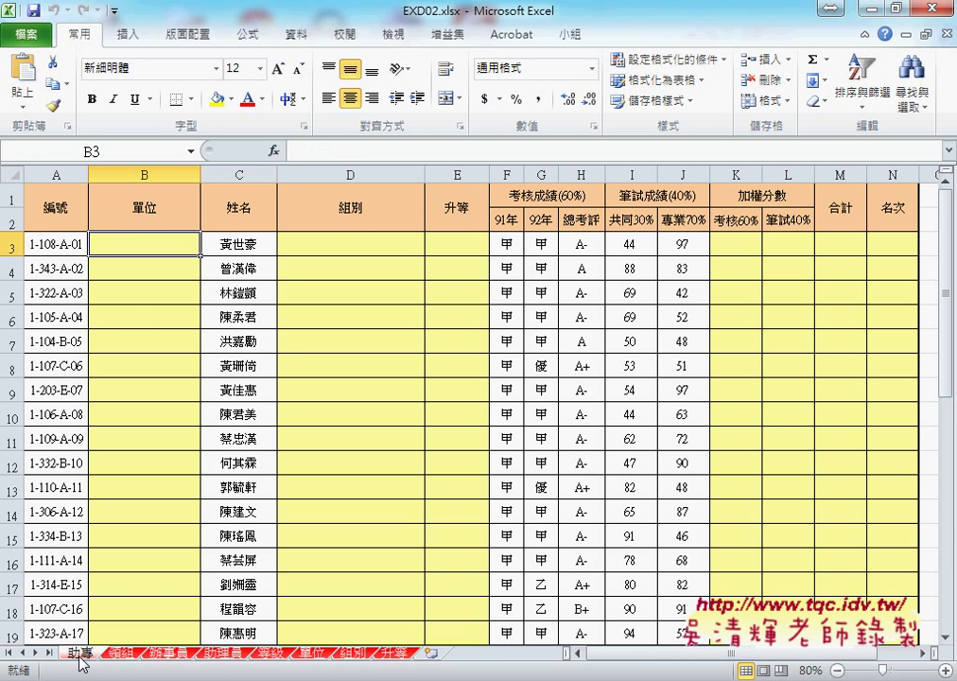
{"action": "left_click", "coordinate": [121, 654]}
{"action": "left_click", "coordinate": [167, 653]}
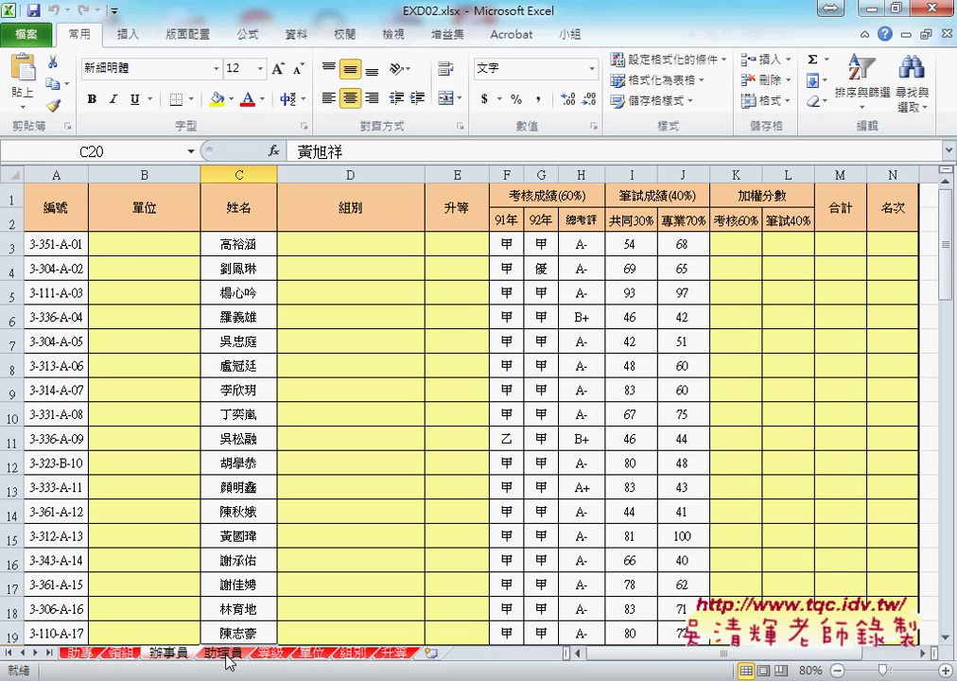
{"action": "left_click", "coordinate": [220, 653]}
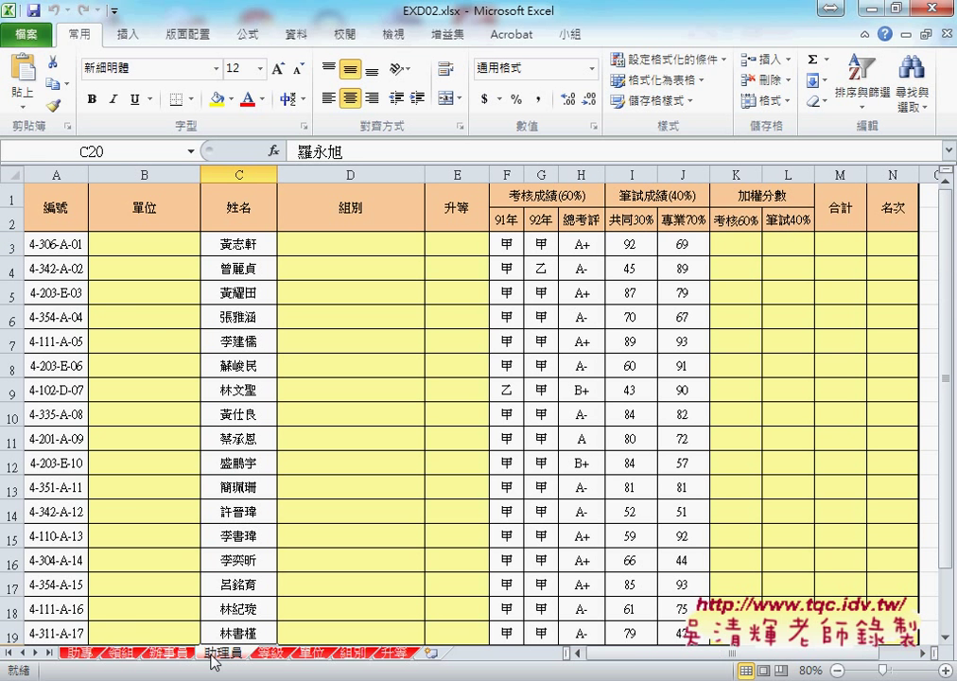
{"action": "left_click", "coordinate": [81, 656]}
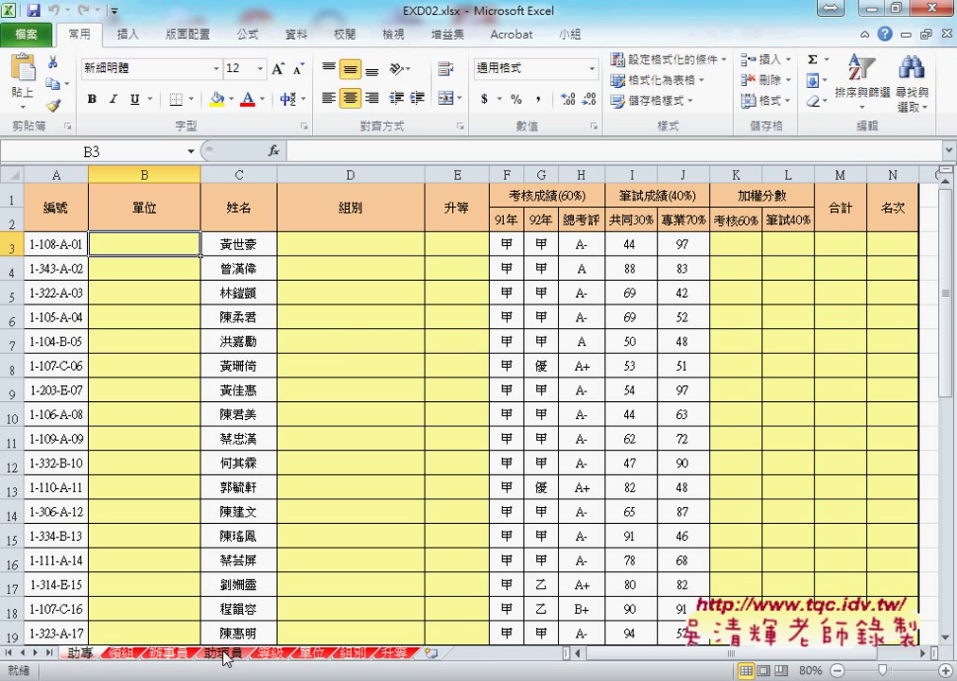
{"action": "left_click", "coordinate": [225, 655], "text": "shift"}
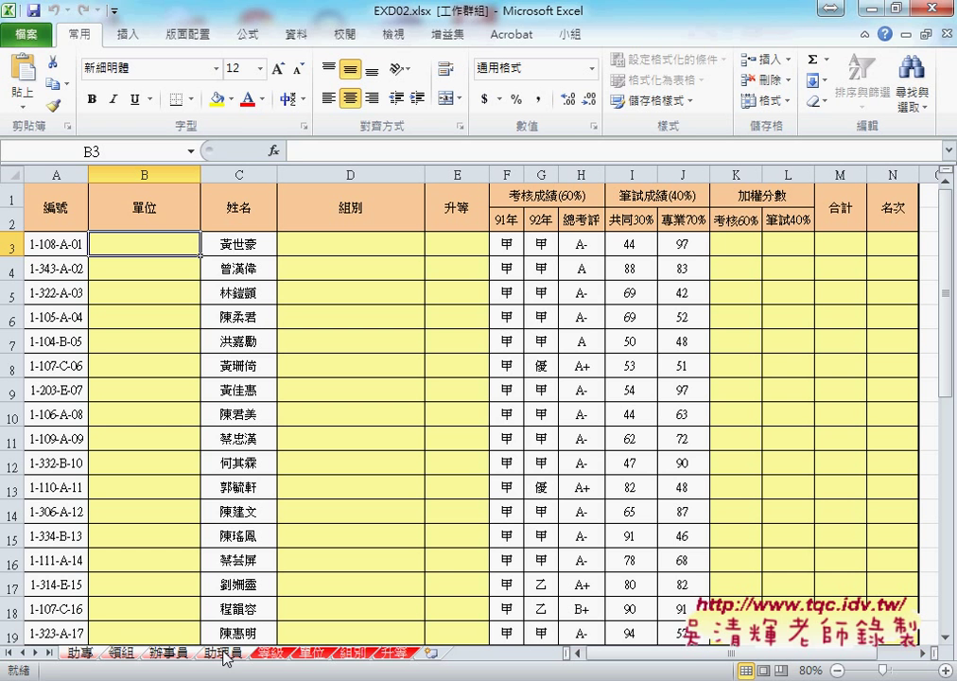
{"action": "left_click", "coordinate": [104, 653]}
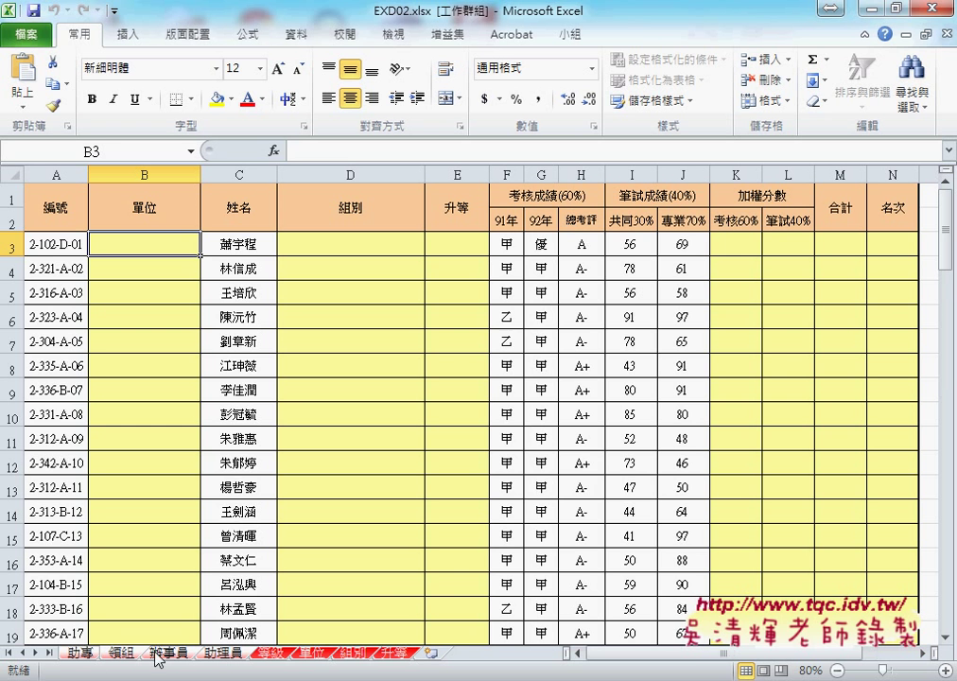
{"action": "left_click", "coordinate": [161, 653]}
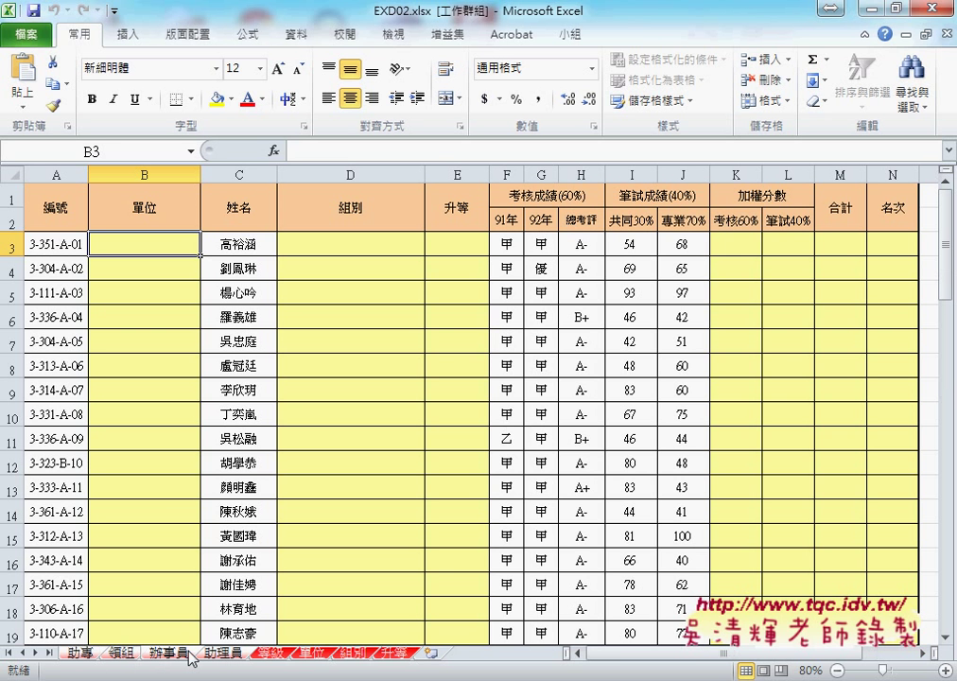
{"action": "left_click", "coordinate": [273, 654], "text": "ctrl"}
{"action": "left_click", "coordinate": [274, 654]}
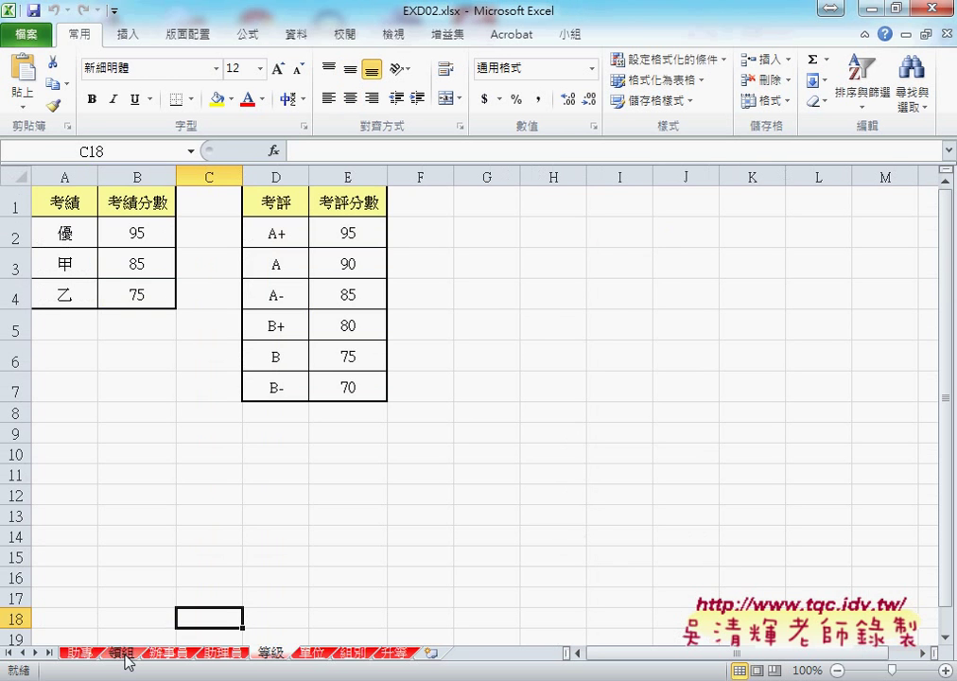
{"action": "left_click", "coordinate": [81, 655]}
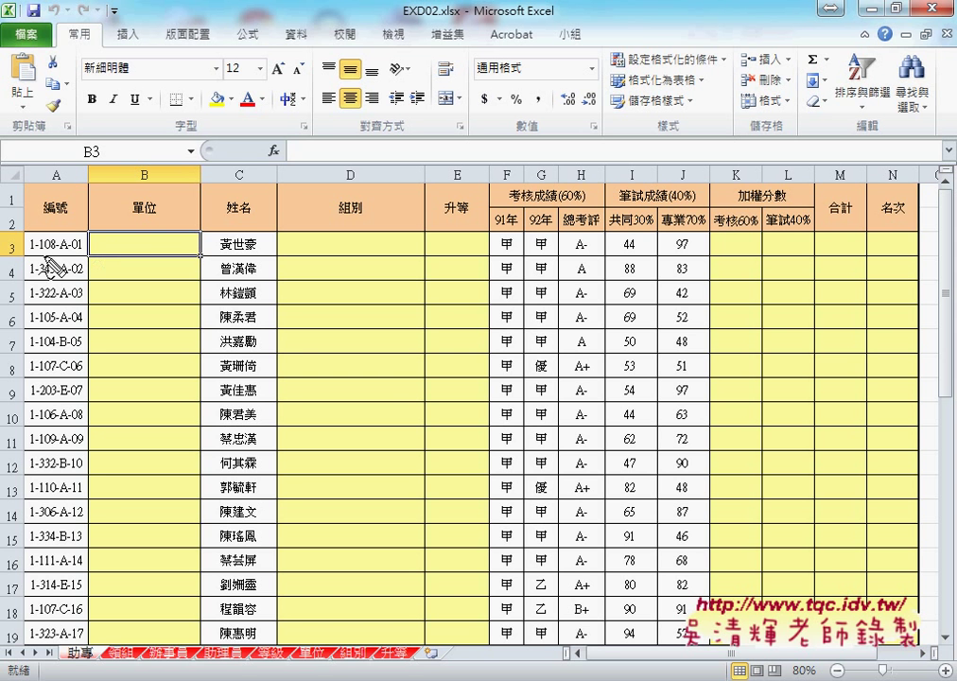
{"action": "left_click_drag", "start_coordinate": [144, 193], "coordinate": [138, 195]}
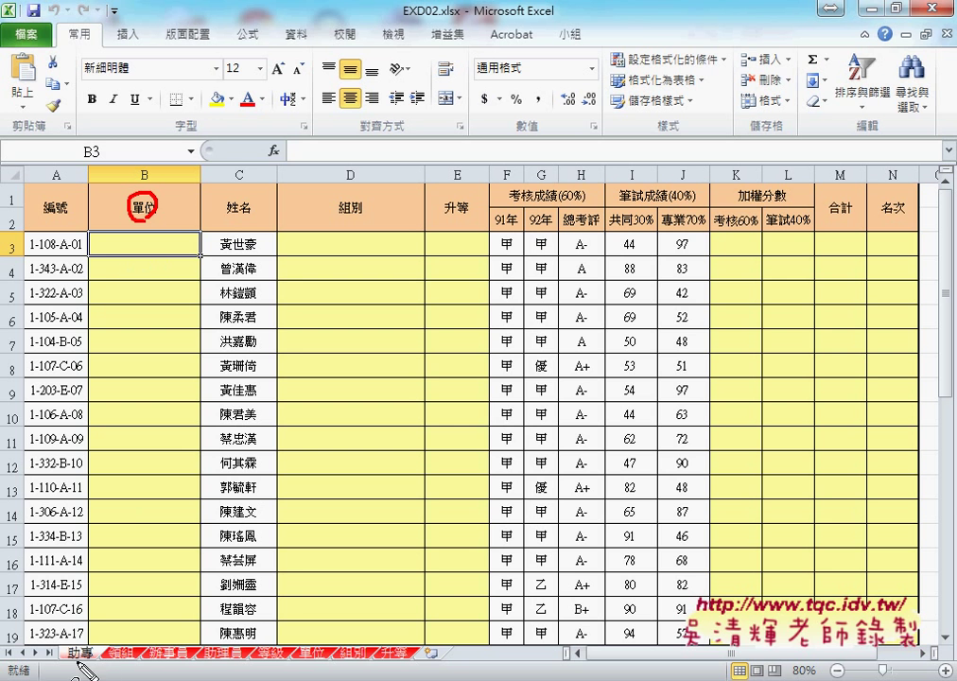
{"action": "left_click_drag", "start_coordinate": [89, 647], "coordinate": [83, 645]}
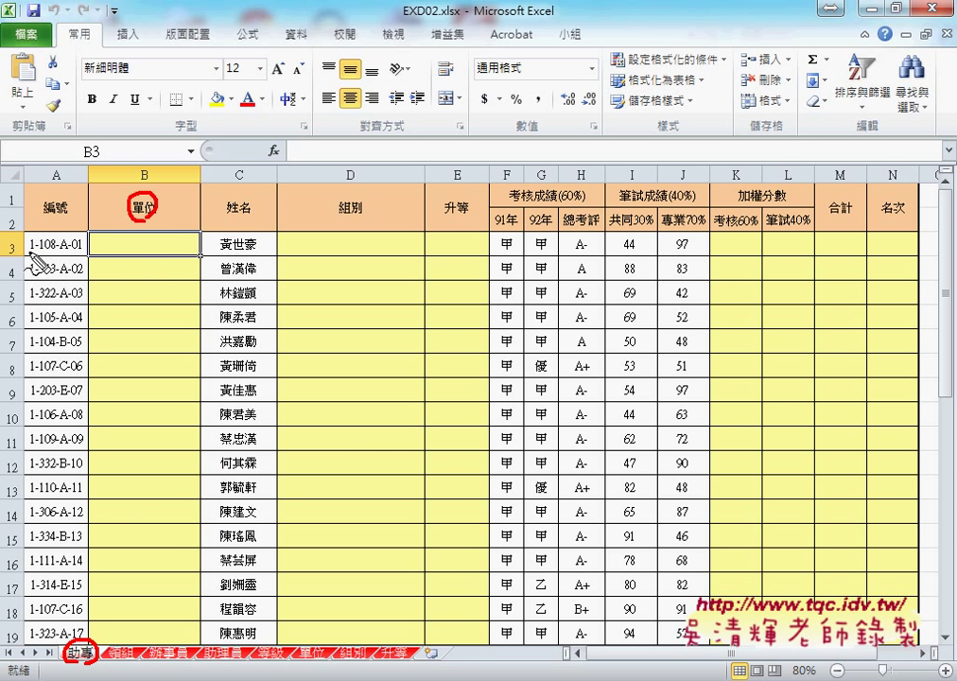
{"action": "left_click_drag", "start_coordinate": [27, 254], "coordinate": [88, 253]}
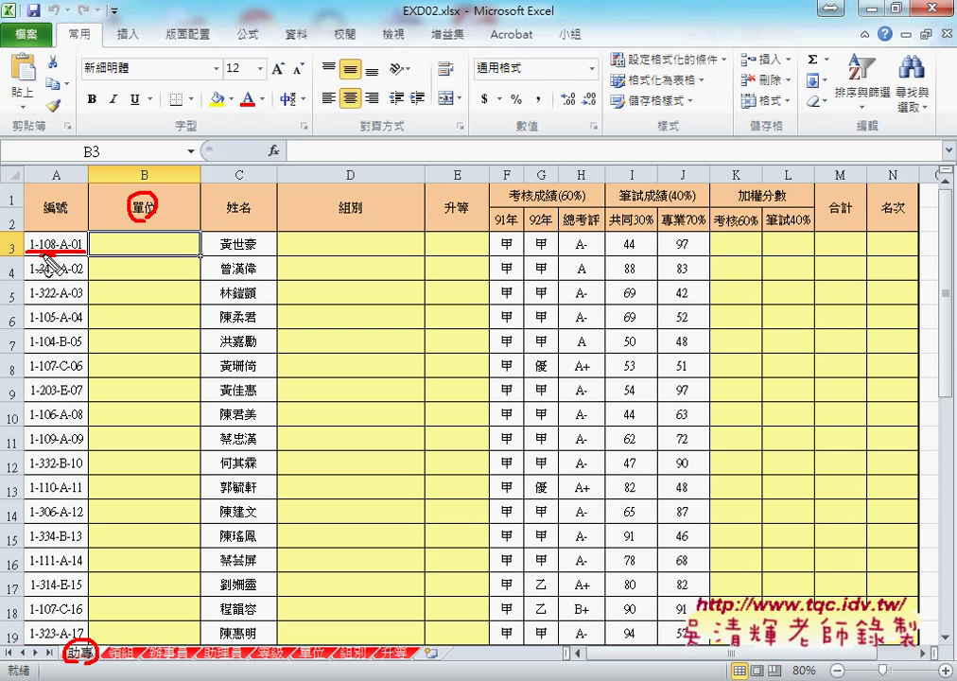
{"action": "key", "text": "Escape"}
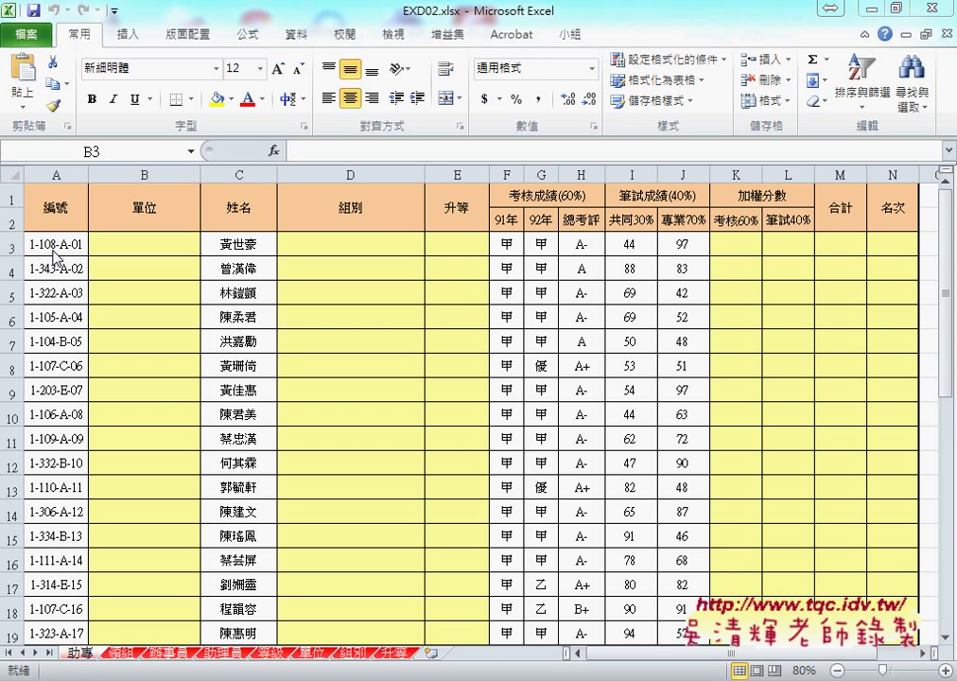
Step: Copy unit name 總行審查部 for code 108 from the 單位 sheet into cell B3
{"action": "left_click", "coordinate": [315, 654]}
{"action": "left_click", "coordinate": [313, 653]}
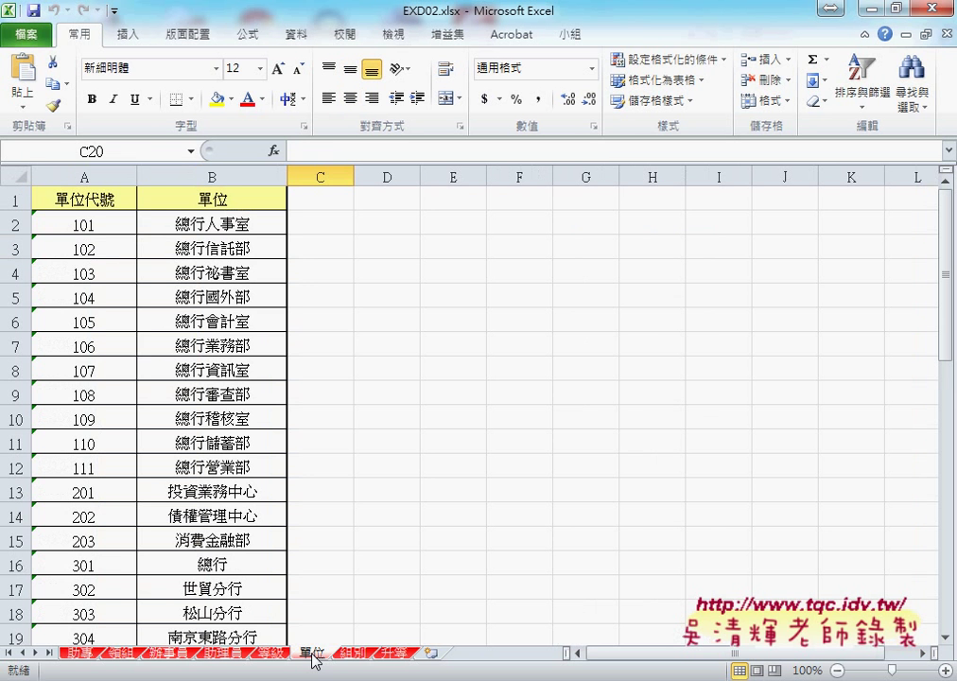
{"action": "left_click", "coordinate": [101, 397]}
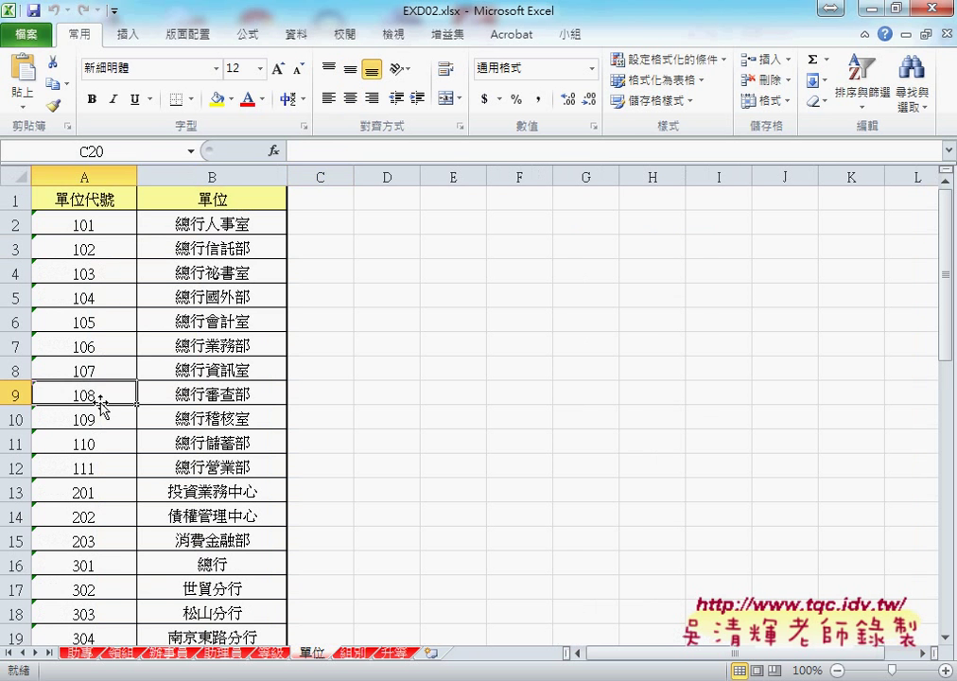
{"action": "left_click", "coordinate": [213, 395]}
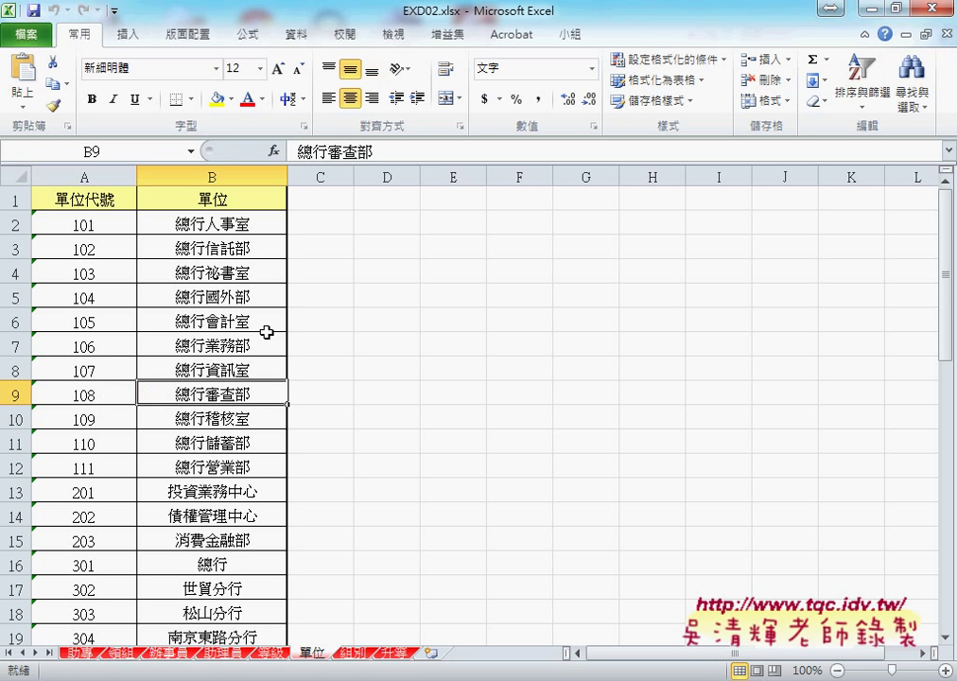
{"action": "left_click_drag", "start_coordinate": [370, 151], "coordinate": [299, 149]}
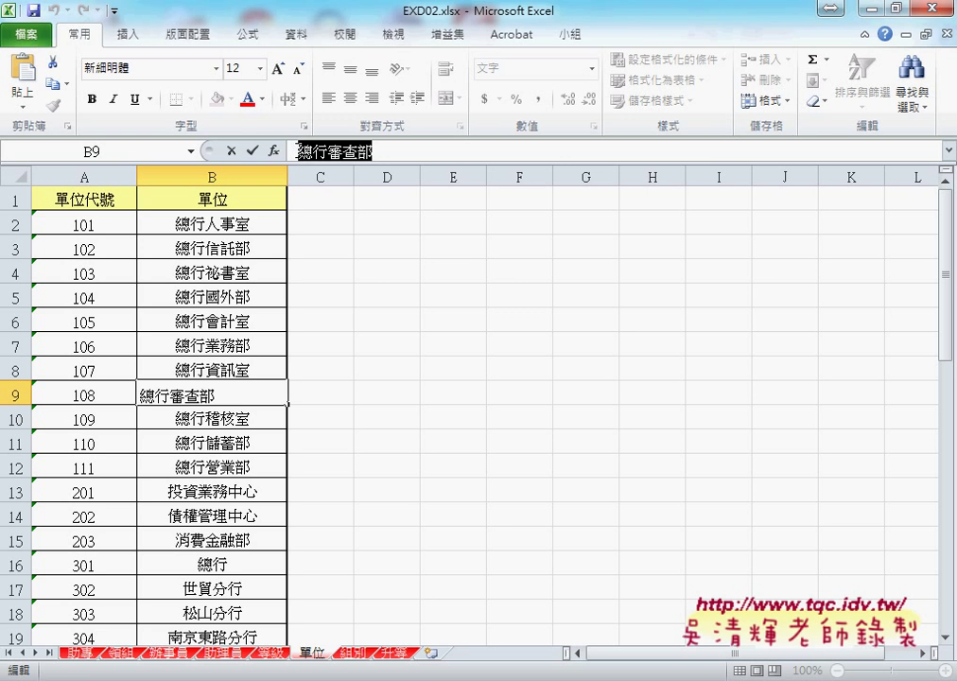
{"action": "left_click", "coordinate": [231, 153]}
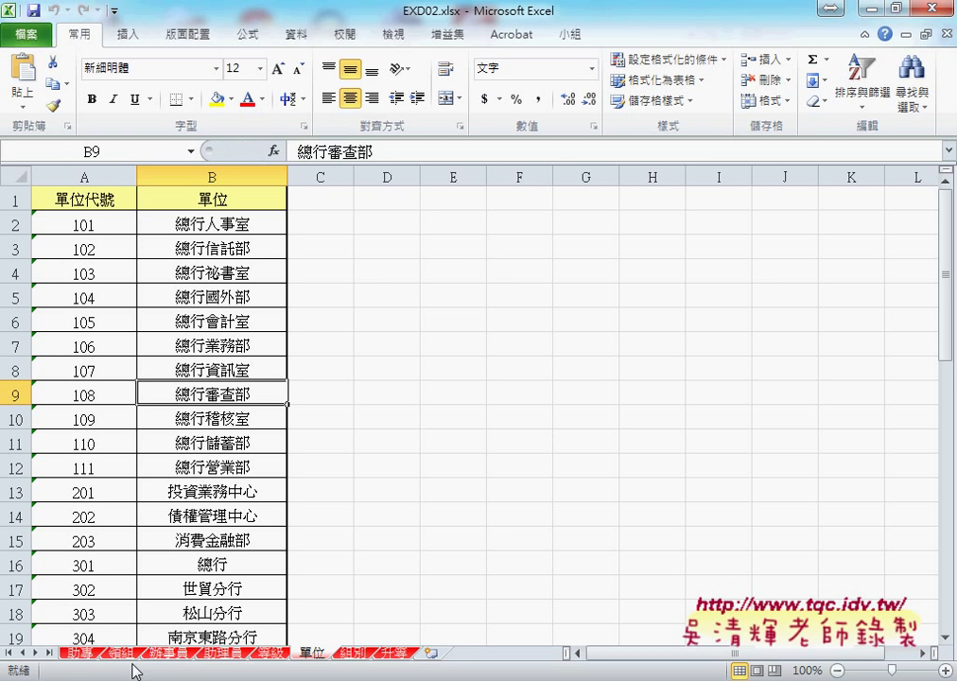
{"action": "left_click", "coordinate": [79, 653]}
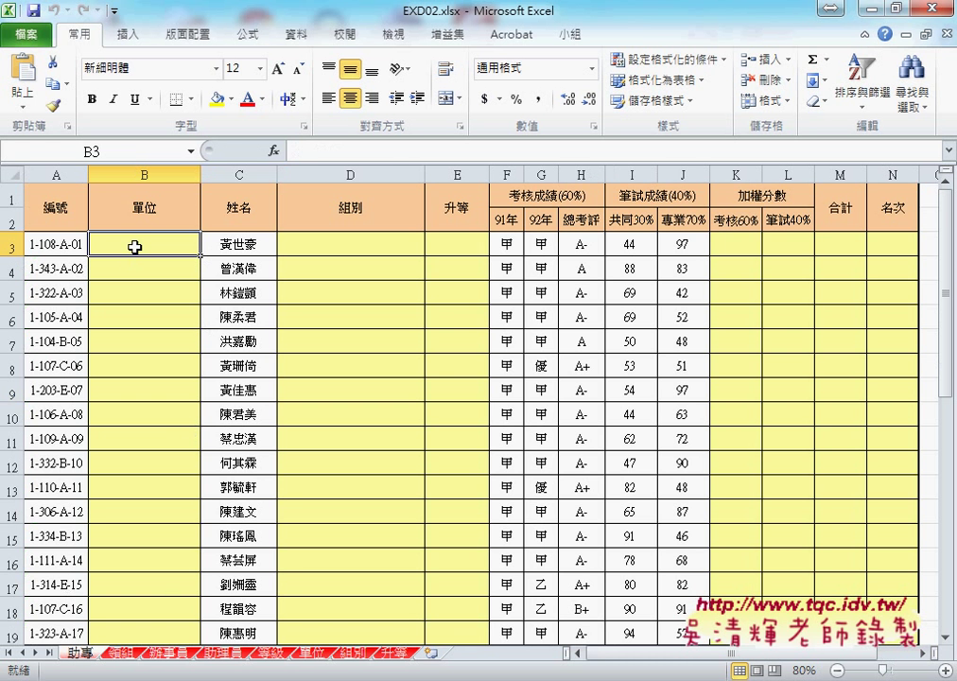
{"action": "type", "text": "總行審查部"}
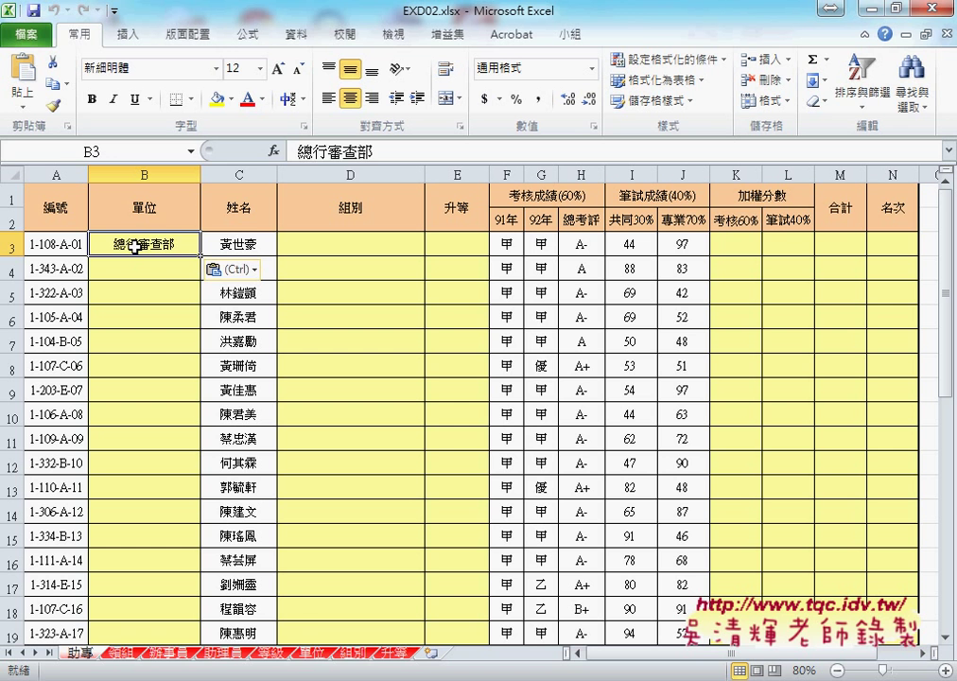
Step: Look up the second employee's code 343 on the 單位 sheet, finding 北台南分行
{"action": "left_click", "coordinate": [44, 270]}
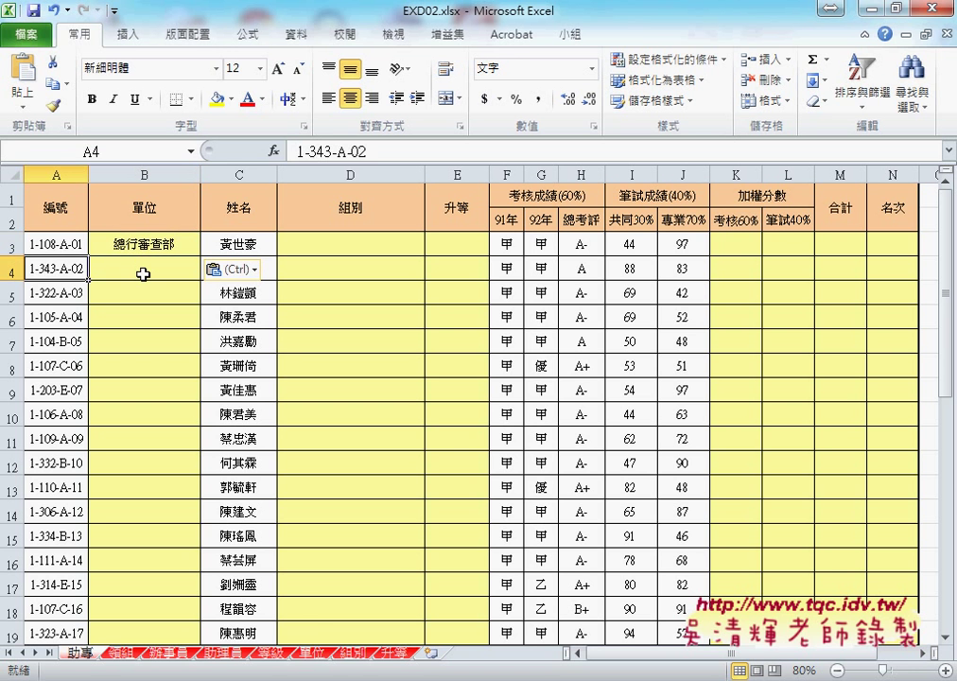
{"action": "left_click", "coordinate": [142, 275]}
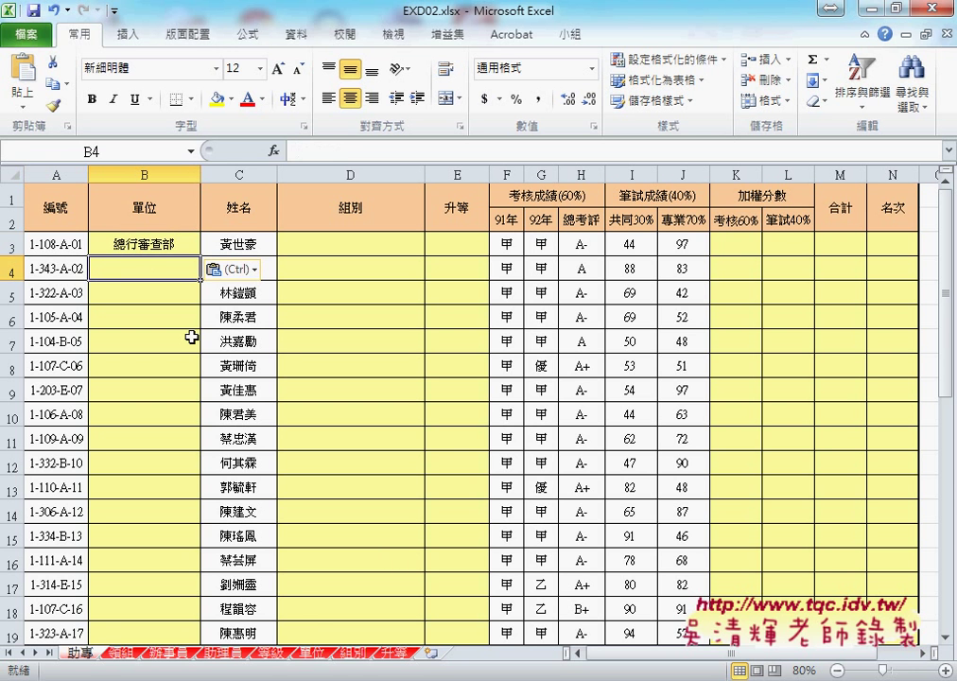
{"action": "left_click", "coordinate": [319, 660]}
{"action": "scroll", "coordinate": [166, 520], "scroll_direction": "down", "scroll_amount": 1}
{"action": "scroll", "coordinate": [167, 521], "scroll_direction": "down", "scroll_amount": 2}
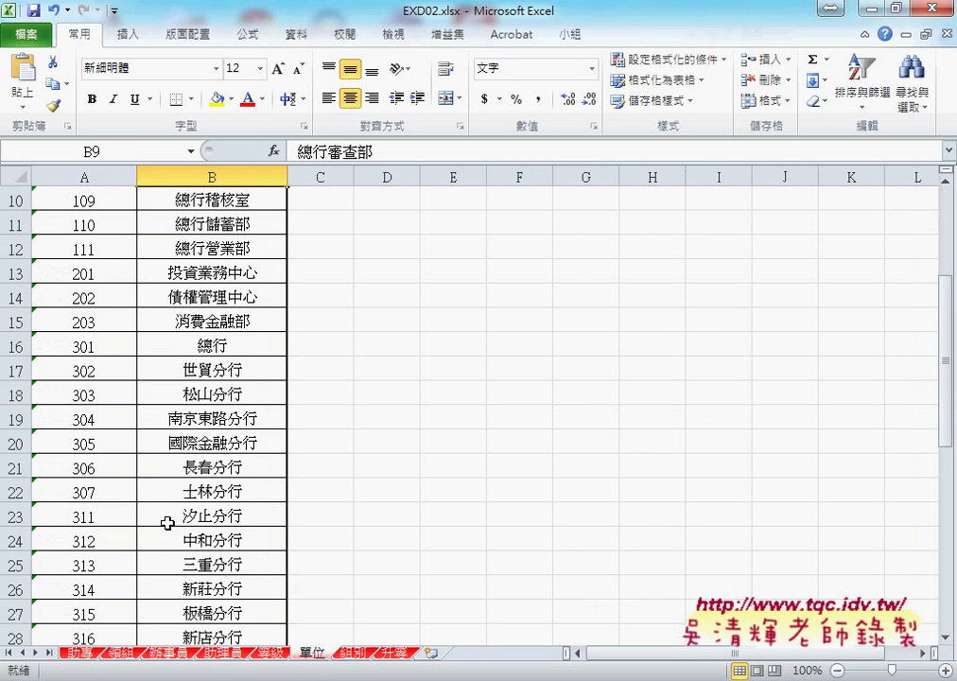
{"action": "scroll", "coordinate": [166, 524], "scroll_direction": "down", "scroll_amount": 2}
{"action": "scroll", "coordinate": [166, 523], "scroll_direction": "down", "scroll_amount": 1}
{"action": "scroll", "coordinate": [167, 523], "scroll_direction": "down", "scroll_amount": 1}
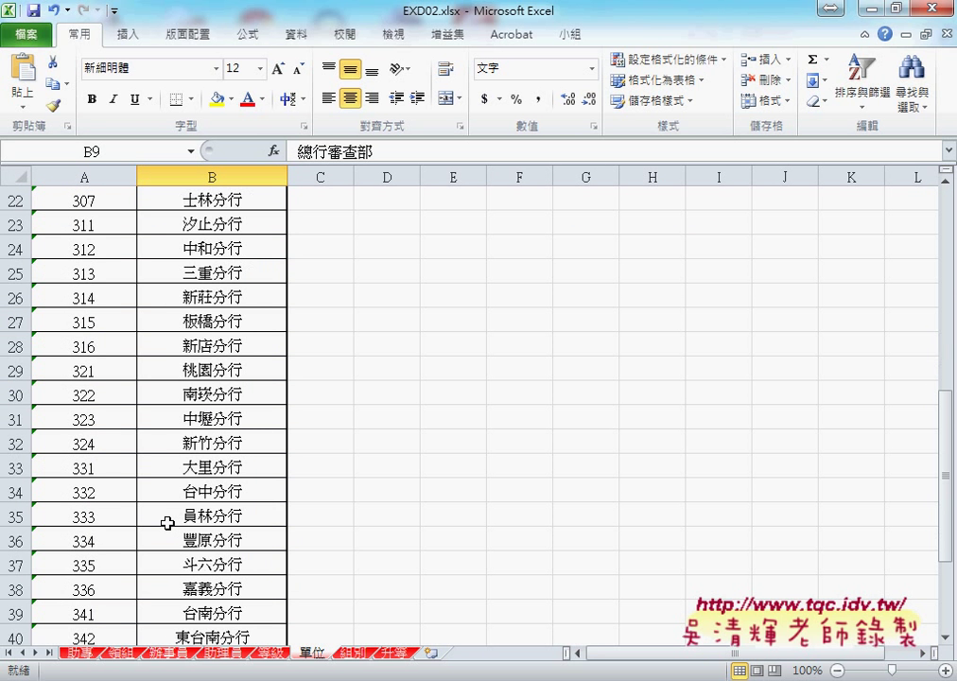
{"action": "scroll", "coordinate": [166, 523], "scroll_direction": "down", "scroll_amount": 1}
{"action": "left_click", "coordinate": [173, 585]}
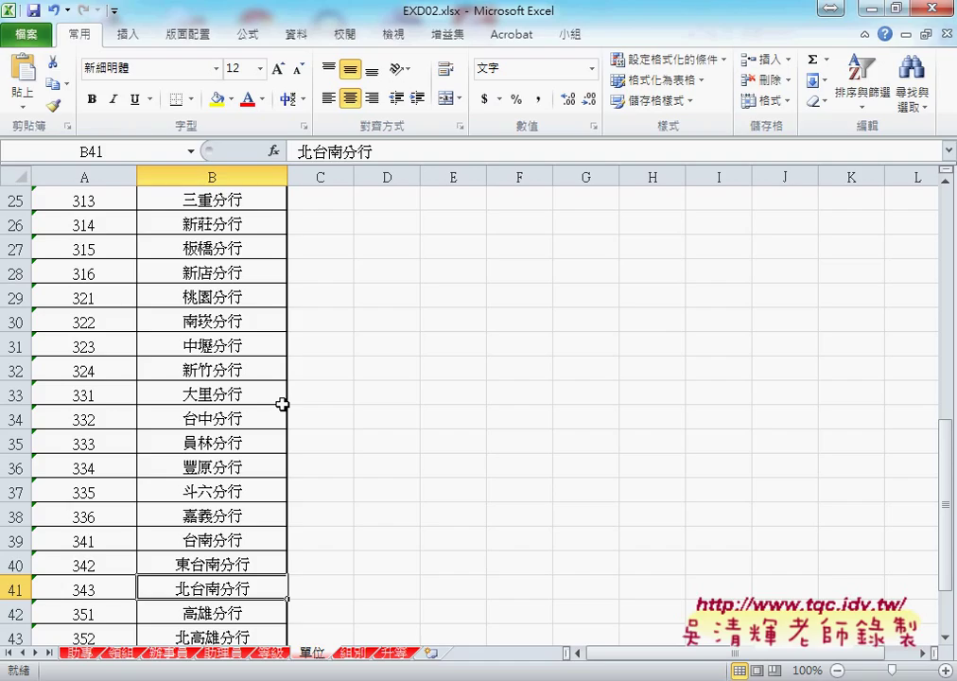
Step: Back on the staff sheet, recheck B3's 總行審查部 and select the 組別 cell D3
{"action": "left_click", "coordinate": [79, 654]}
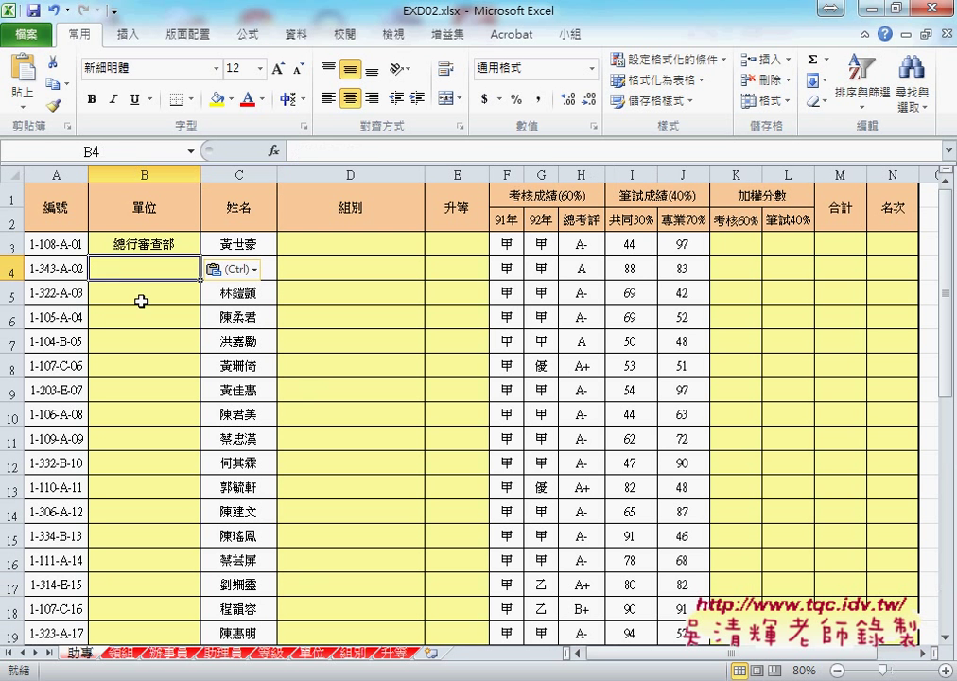
{"action": "left_click", "coordinate": [131, 243]}
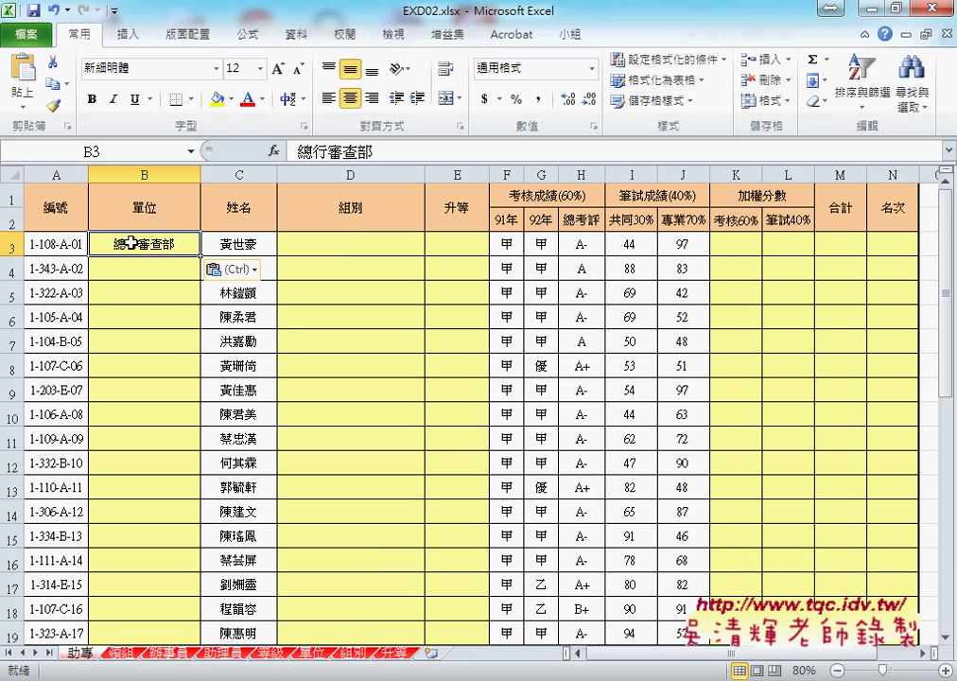
{"action": "left_click", "coordinate": [357, 245]}
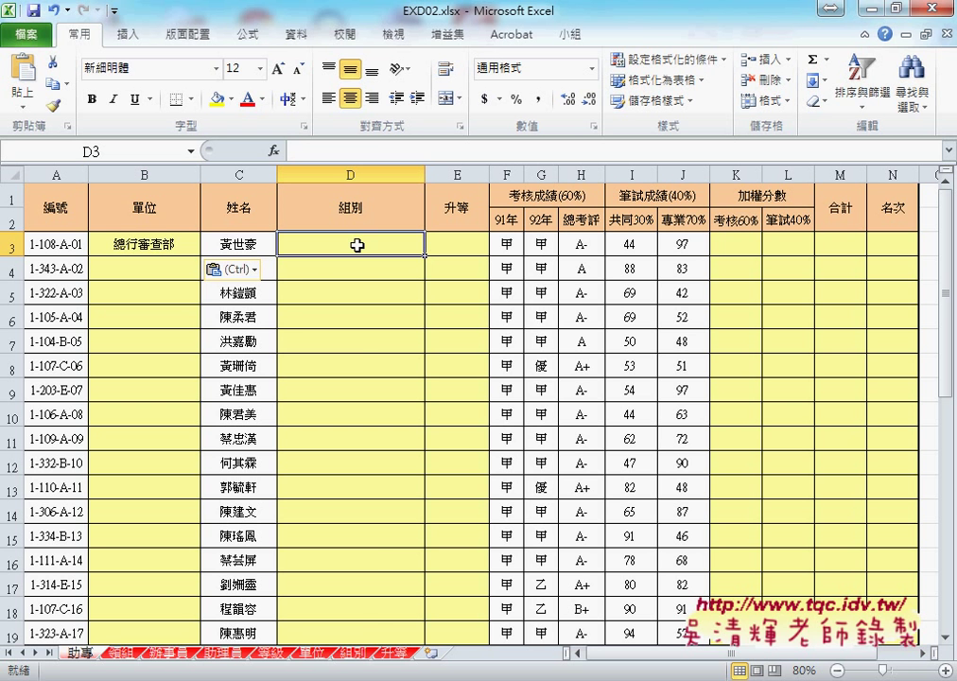
{"action": "left_click", "coordinate": [355, 653]}
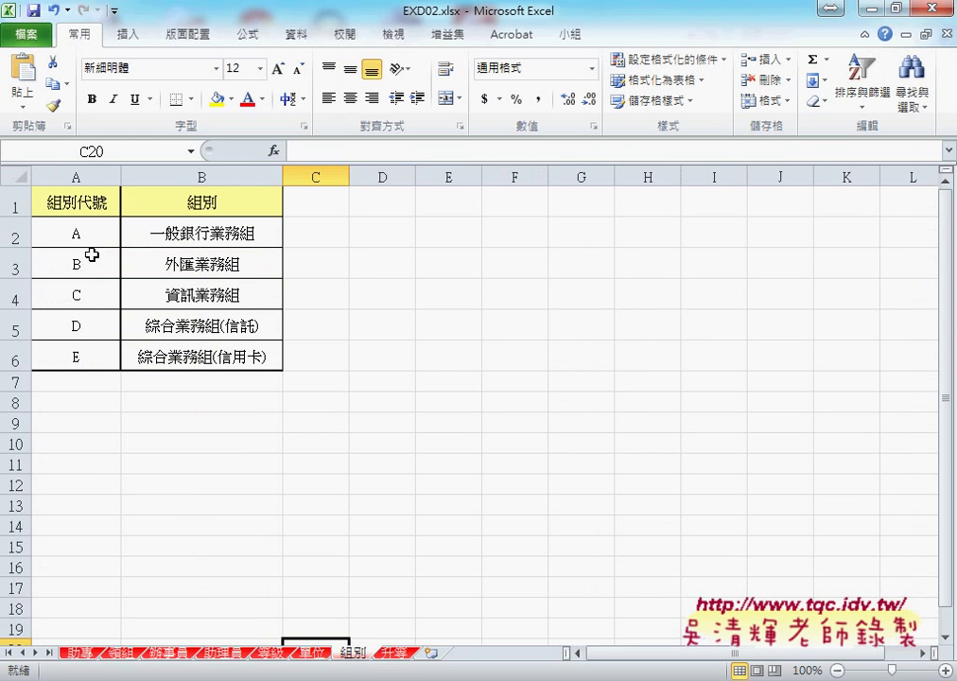
{"action": "left_click", "coordinate": [74, 651]}
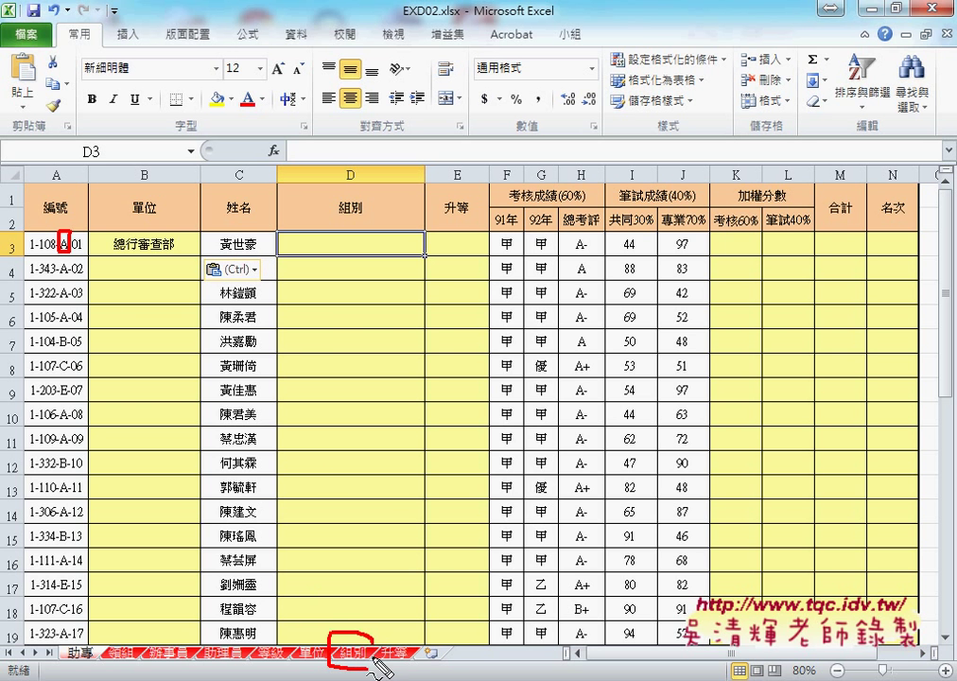
{"action": "key", "text": "Escape"}
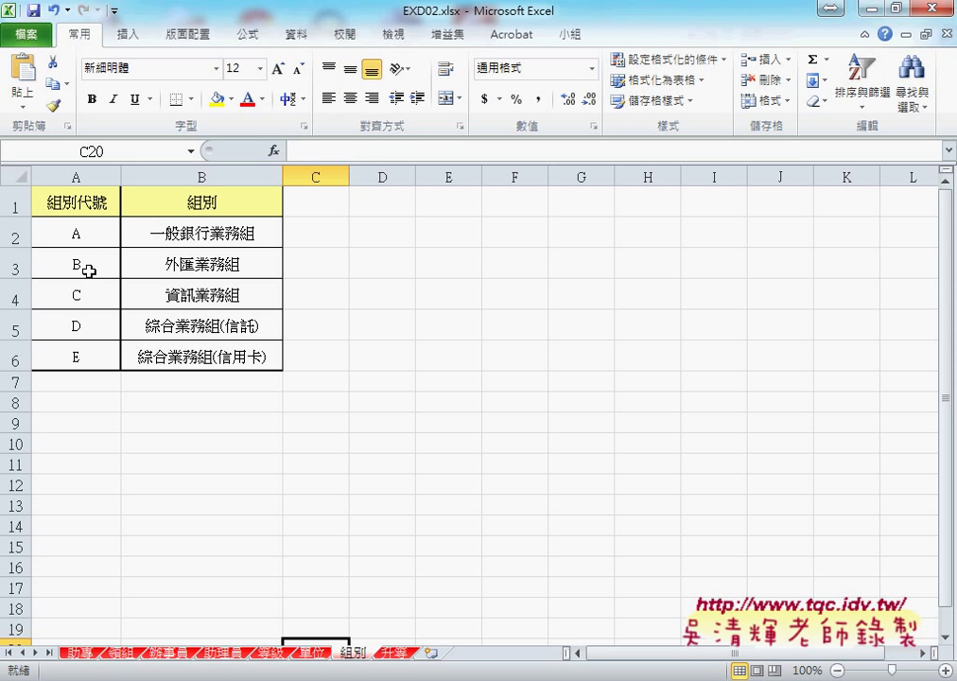
{"action": "left_click", "coordinate": [76, 231]}
{"action": "left_click", "coordinate": [187, 234]}
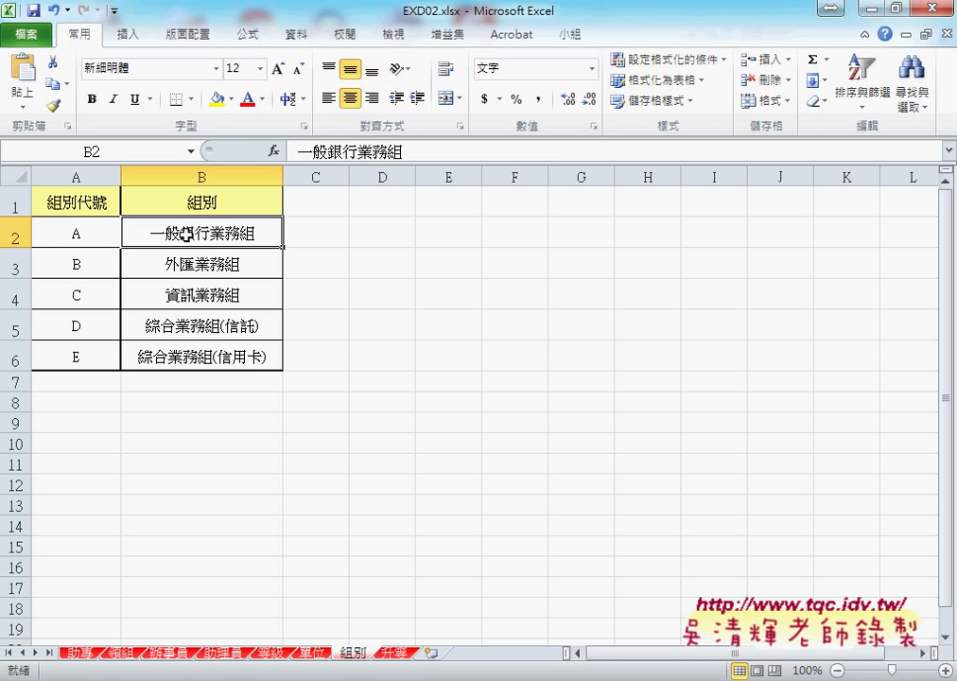
{"action": "left_click", "coordinate": [81, 653]}
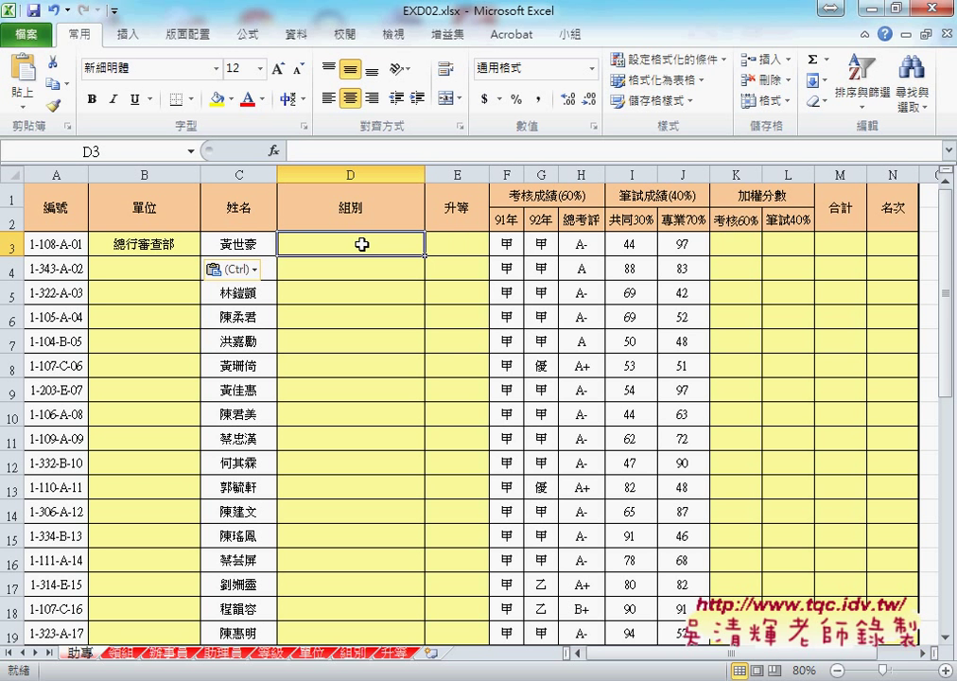
{"action": "left_click", "coordinate": [470, 247]}
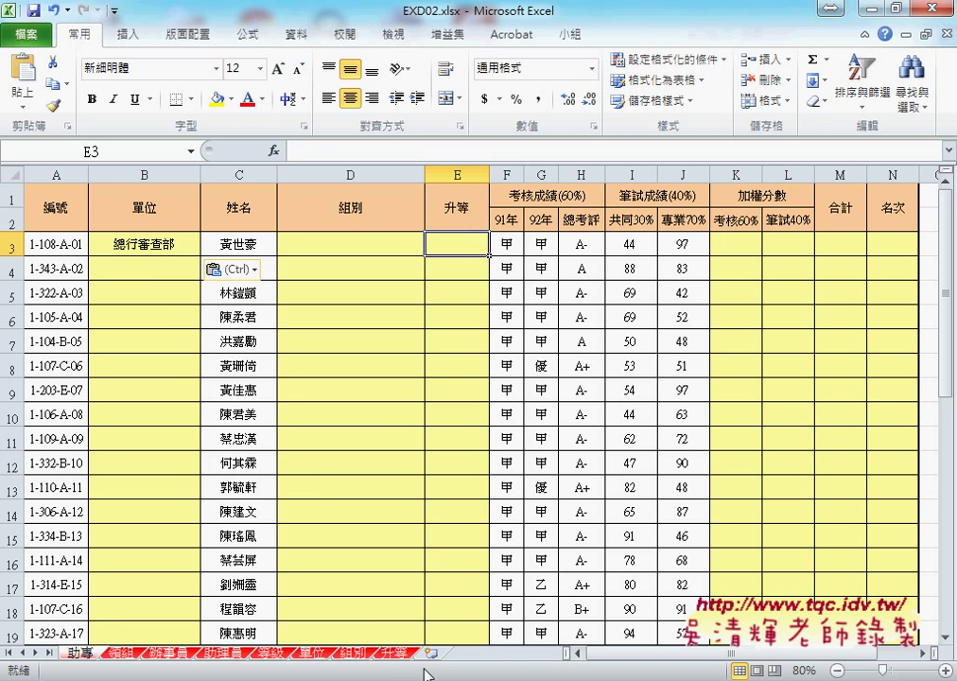
{"action": "left_click", "coordinate": [397, 654]}
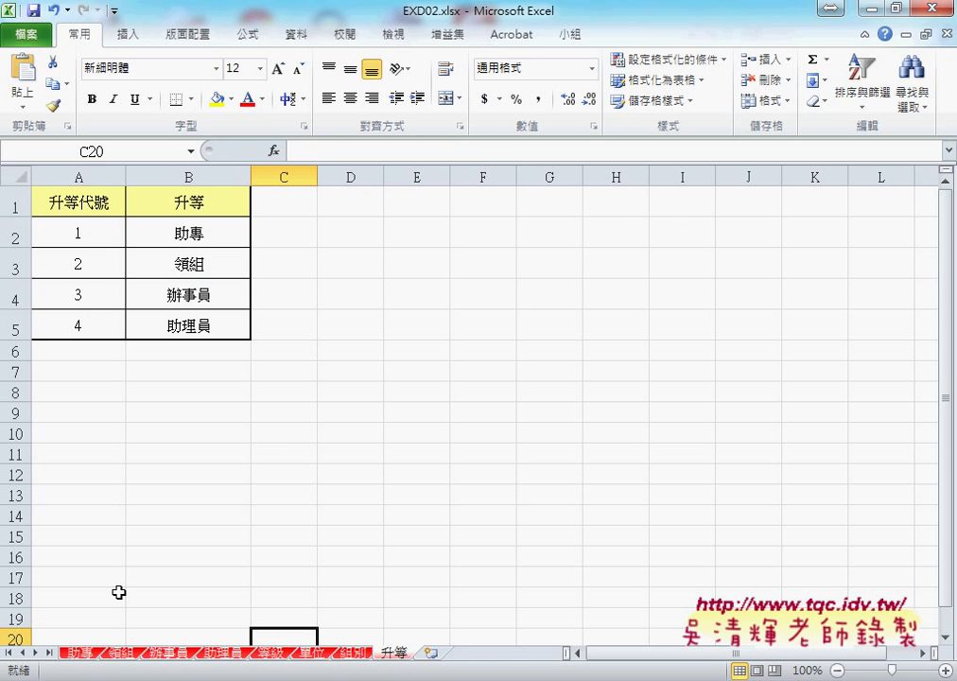
{"action": "left_click", "coordinate": [80, 653]}
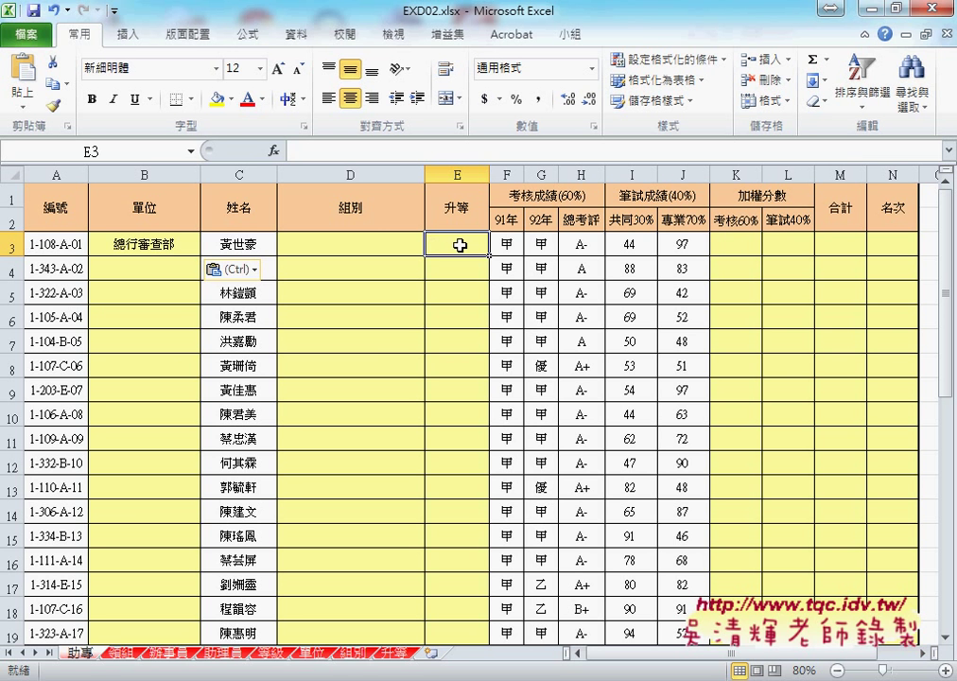
{"action": "left_click", "coordinate": [746, 247]}
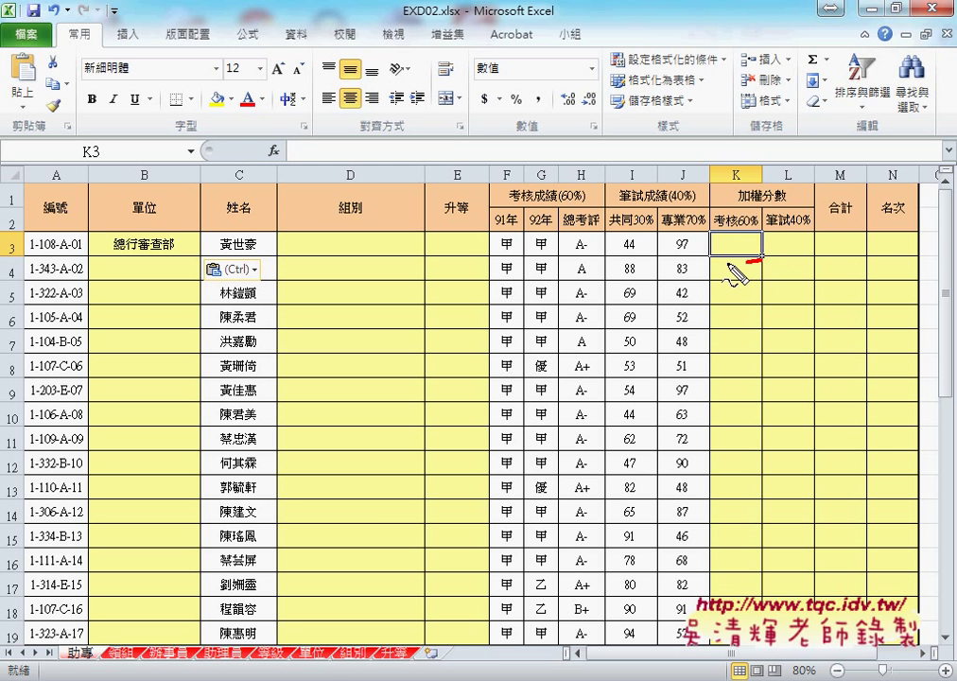
{"action": "mouse_move", "coordinate": [761, 257]}
{"action": "left_mouse_down"}
{"action": "mouse_move", "coordinate": [706, 262]}
{"action": "mouse_move", "coordinate": [712, 248]}
{"action": "left_mouse_up"}
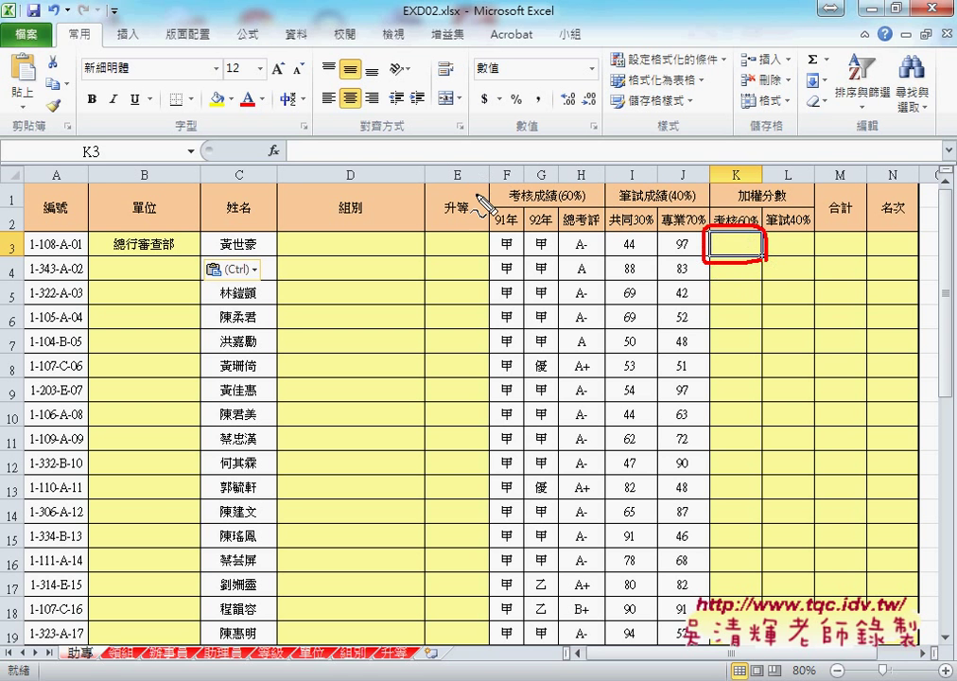
{"action": "left_click_drag", "start_coordinate": [476, 172], "coordinate": [475, 258]}
{"action": "left_click_drag", "start_coordinate": [613, 170], "coordinate": [613, 279]}
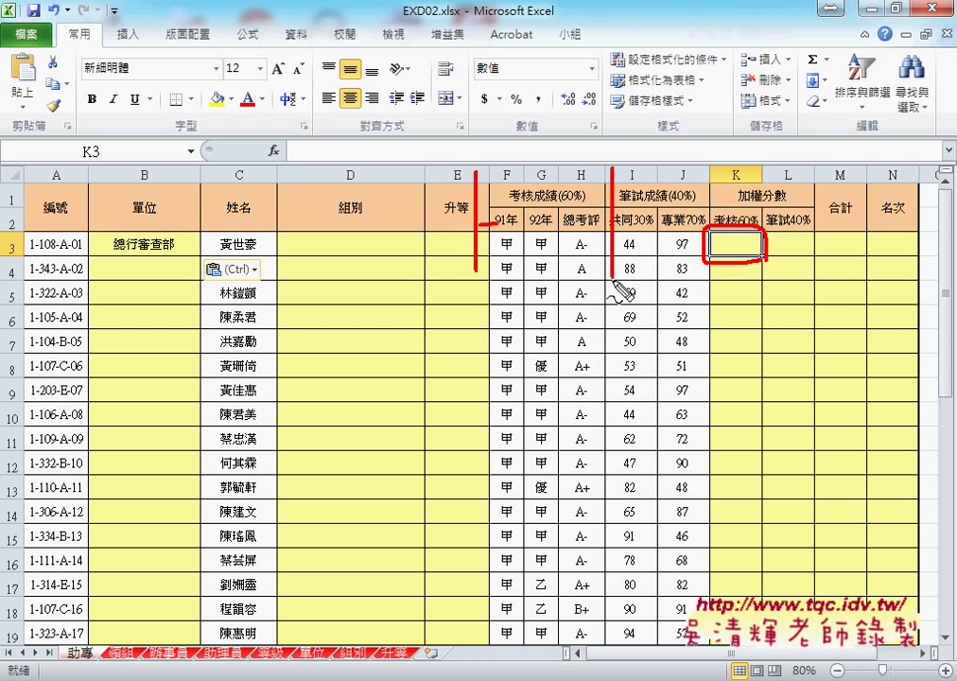
{"action": "mouse_move", "coordinate": [478, 225]}
{"action": "left_mouse_down"}
{"action": "mouse_move", "coordinate": [498, 224]}
{"action": "mouse_move", "coordinate": [488, 249]}
{"action": "left_mouse_up"}
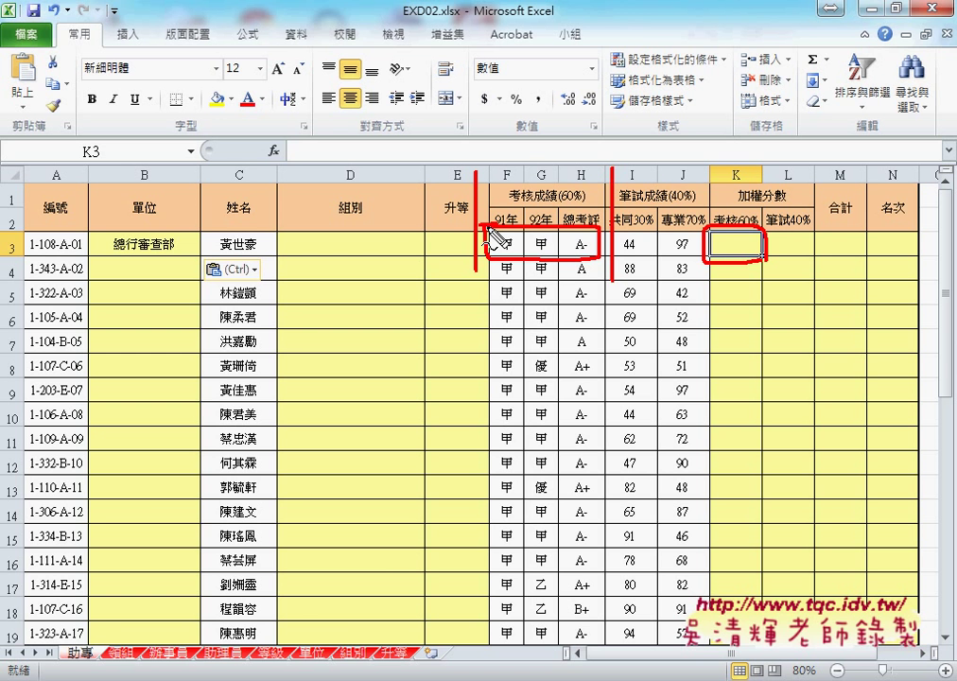
{"action": "key", "text": "Escape"}
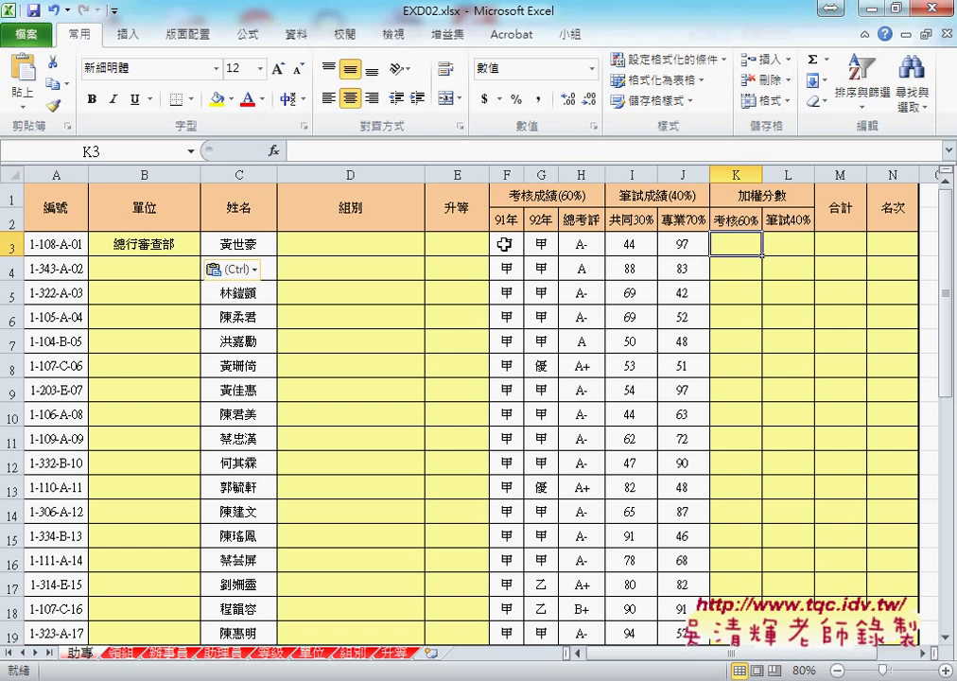
{"action": "left_click_drag", "start_coordinate": [505, 244], "coordinate": [575, 244]}
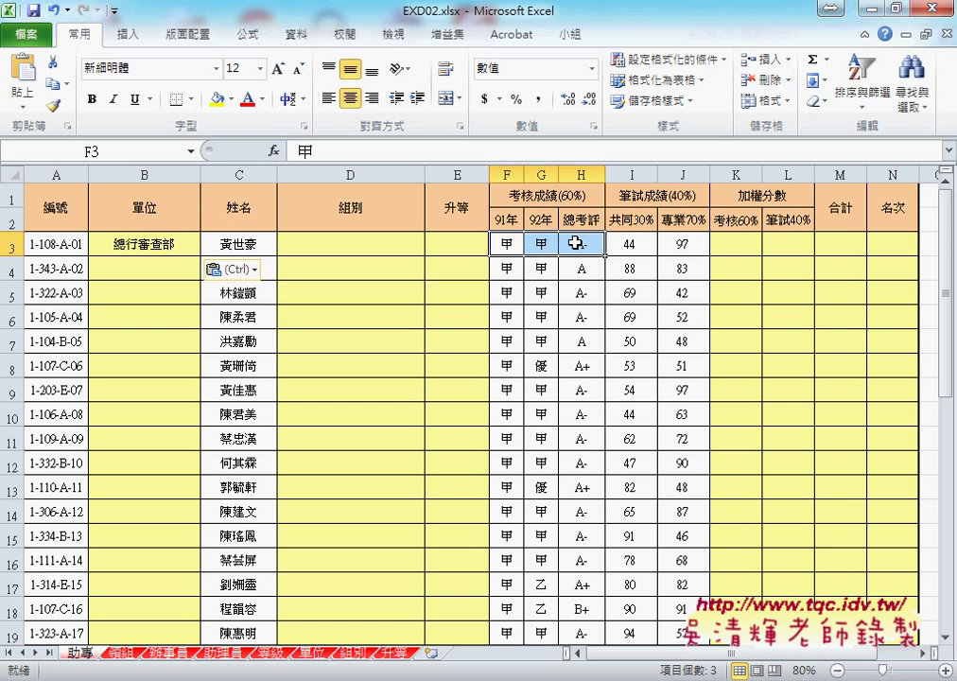
{"action": "left_click", "coordinate": [514, 248]}
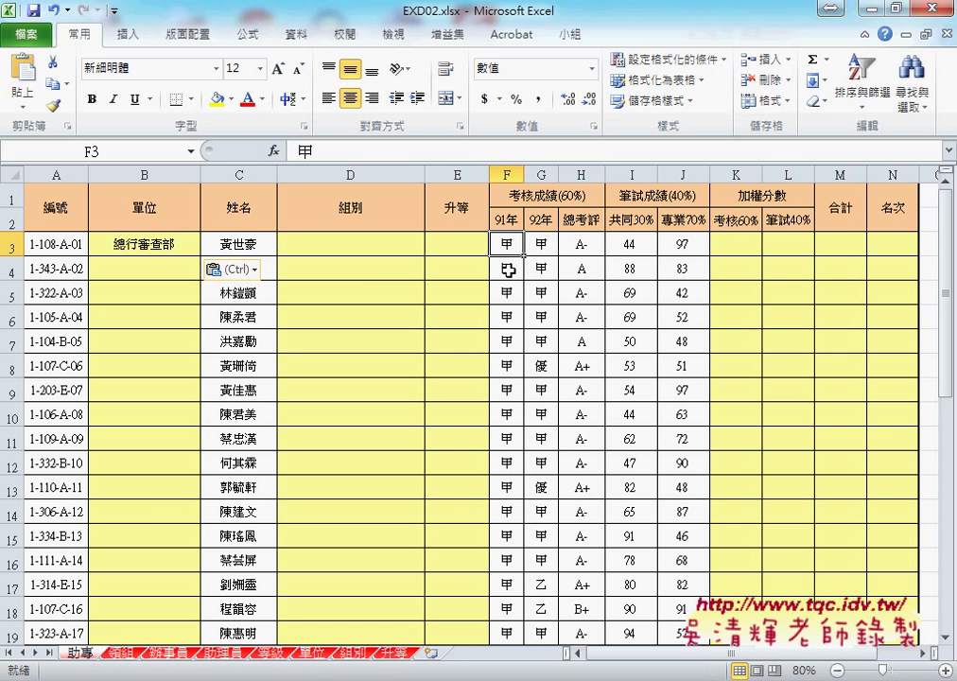
Step: Confirm on the 等級 sheet that grade 甲 and rating A- are each worth 85, then return to 助專
{"action": "left_click", "coordinate": [272, 655]}
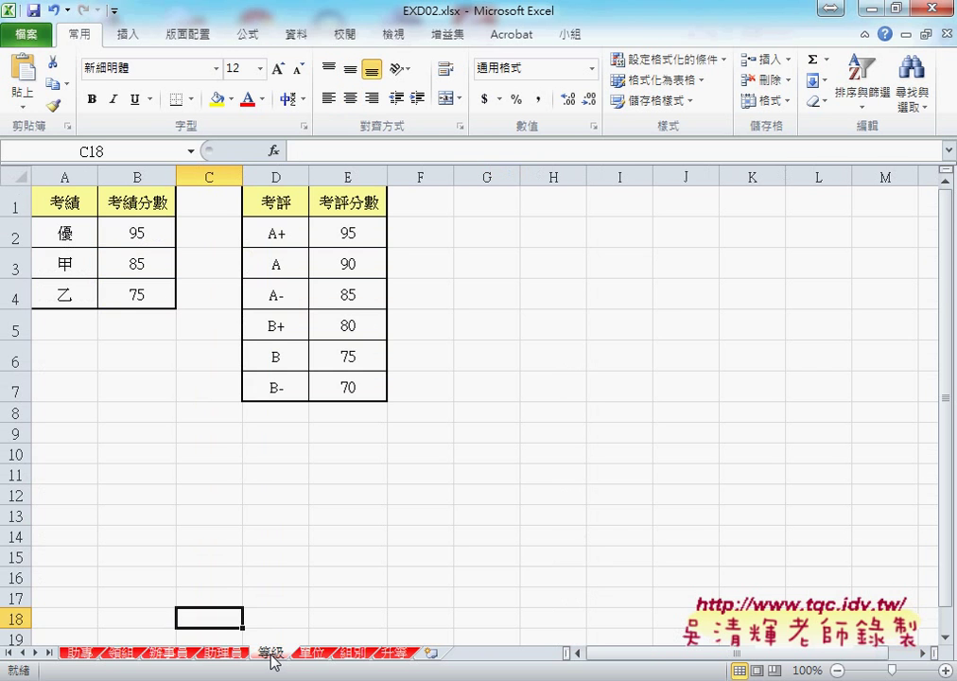
{"action": "left_click", "coordinate": [87, 261]}
{"action": "left_click", "coordinate": [133, 264]}
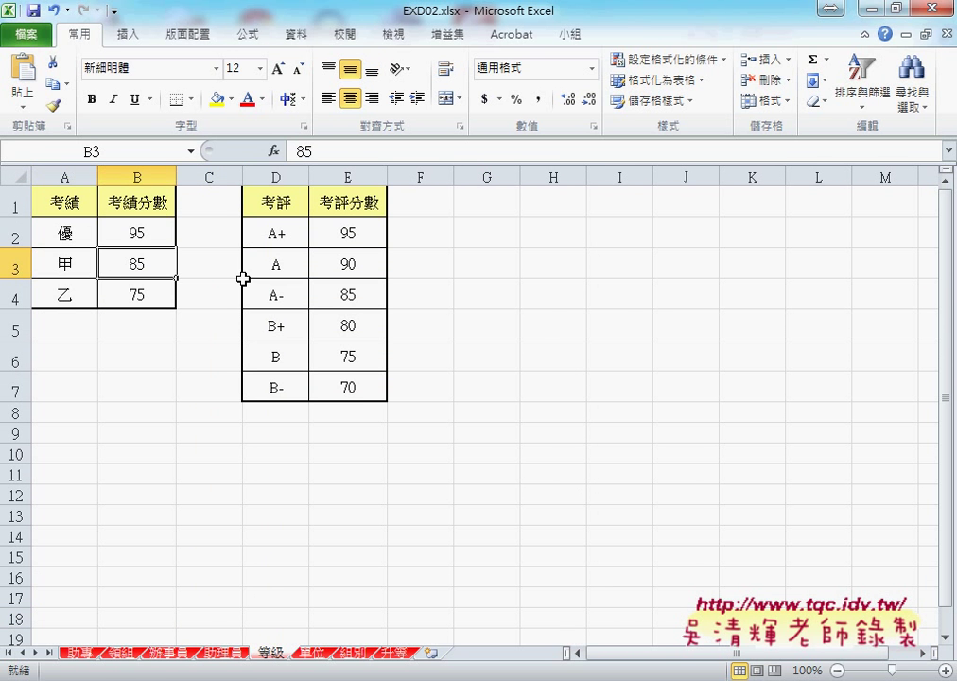
{"action": "left_click", "coordinate": [289, 296]}
{"action": "left_click", "coordinate": [365, 305]}
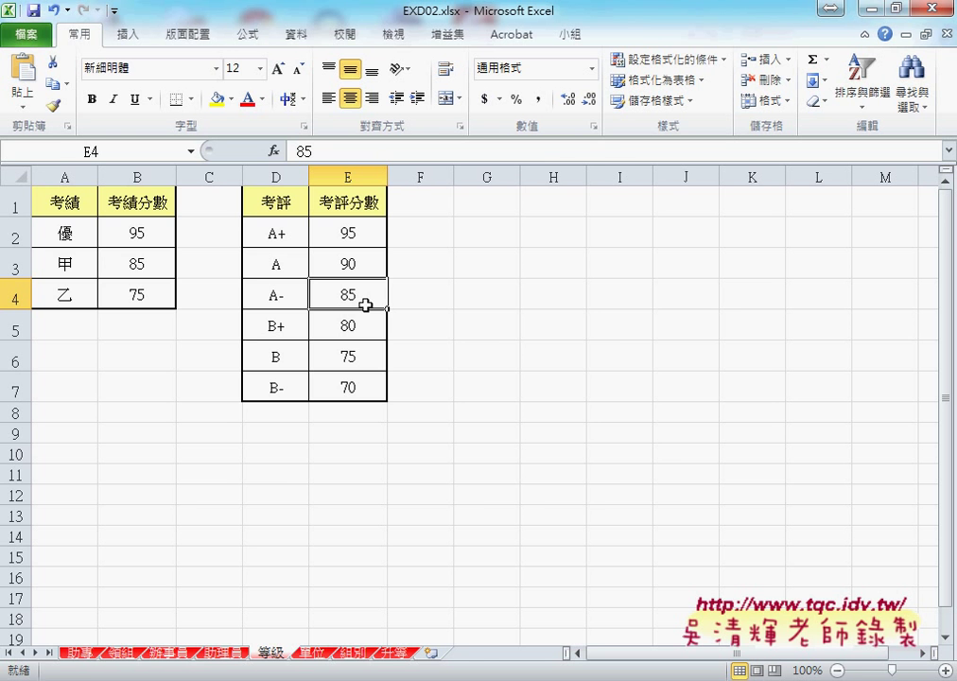
{"action": "left_click", "coordinate": [84, 654]}
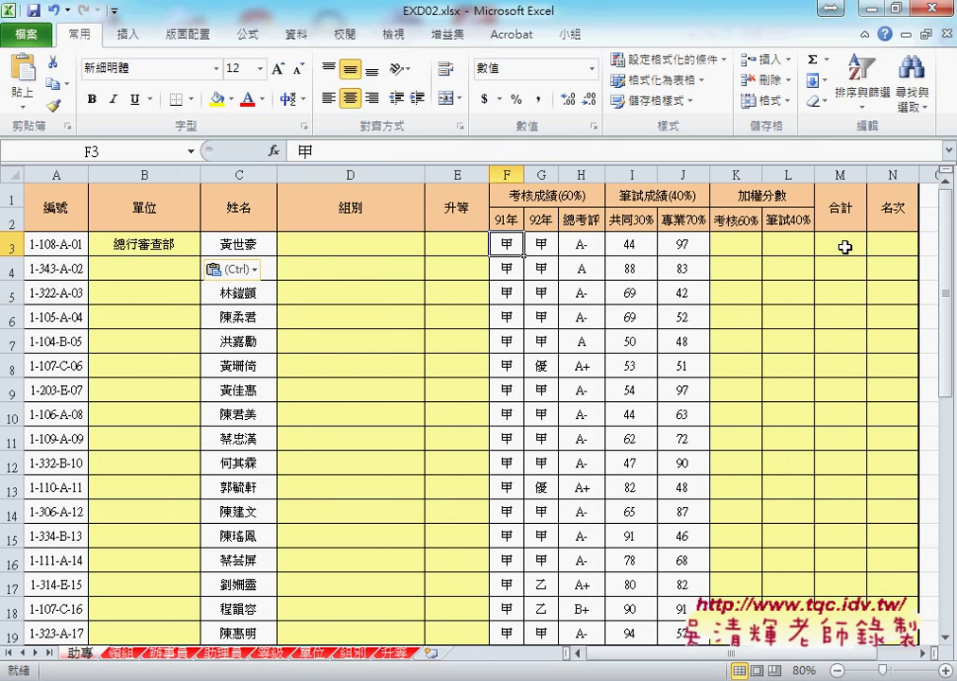
Step: Select L3, mark up the 考核/筆試 score columns and 合計 cell M3 with the pen, then clear the ink
{"action": "left_click", "coordinate": [795, 246]}
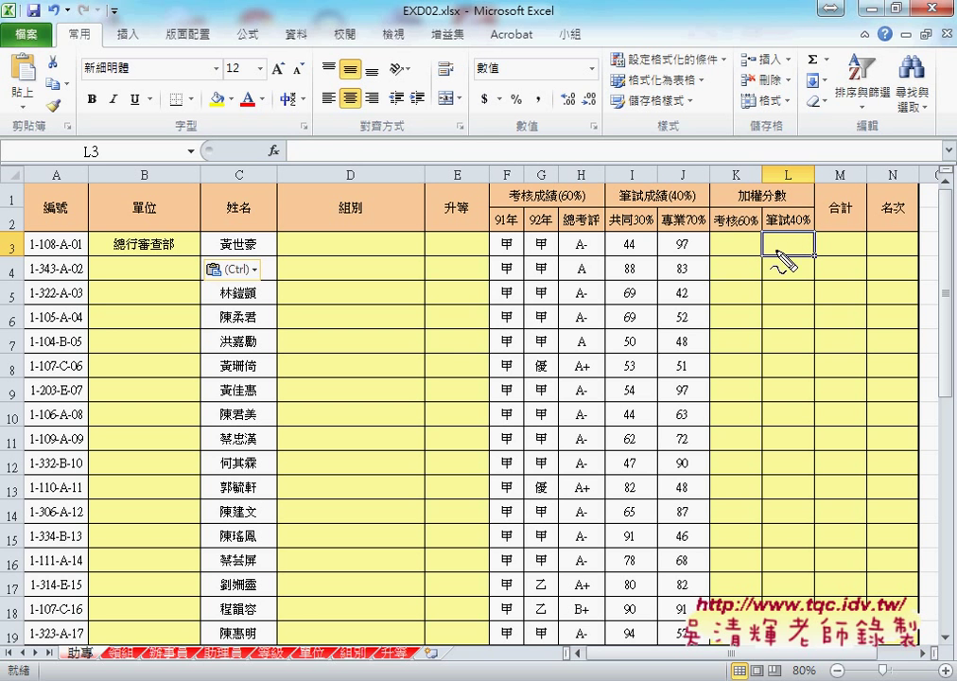
{"action": "left_click_drag", "start_coordinate": [598, 177], "coordinate": [593, 276]}
{"action": "left_click_drag", "start_coordinate": [708, 178], "coordinate": [703, 274]}
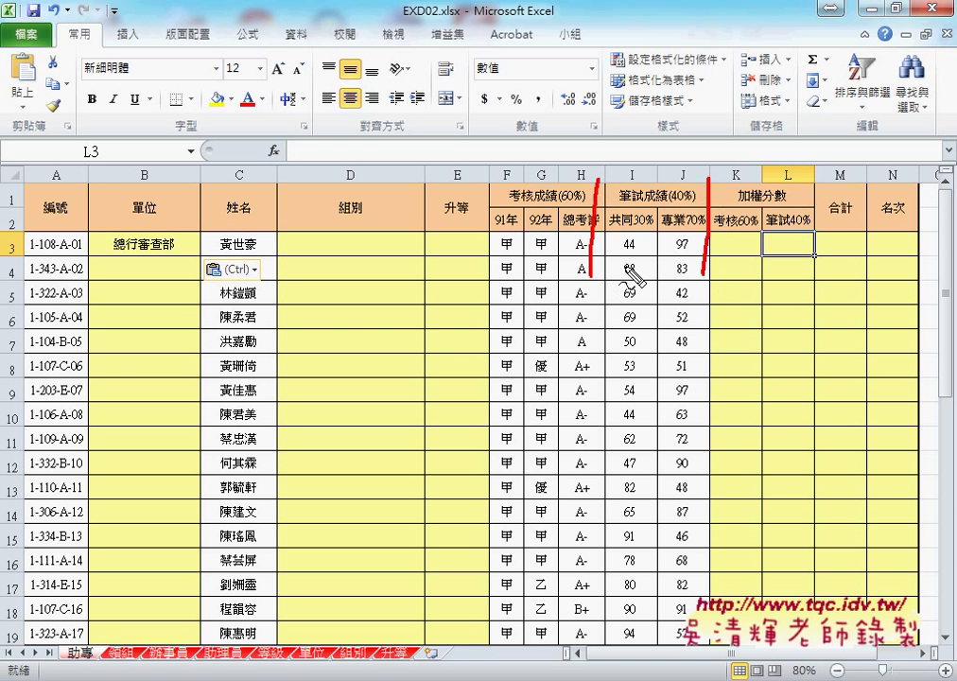
{"action": "mouse_move", "coordinate": [625, 248]}
{"action": "left_mouse_down"}
{"action": "mouse_move", "coordinate": [631, 256]}
{"action": "mouse_move", "coordinate": [697, 246]}
{"action": "left_mouse_up"}
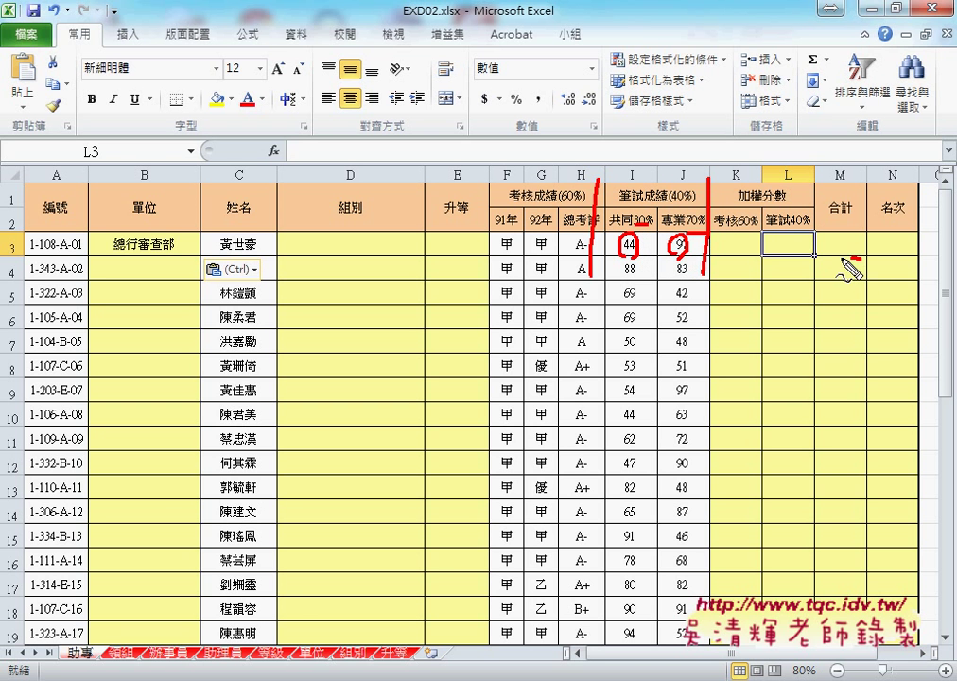
{"action": "mouse_move", "coordinate": [830, 235]}
{"action": "left_mouse_down"}
{"action": "mouse_move", "coordinate": [859, 257]}
{"action": "mouse_move", "coordinate": [916, 240]}
{"action": "mouse_move", "coordinate": [903, 265]}
{"action": "left_mouse_up"}
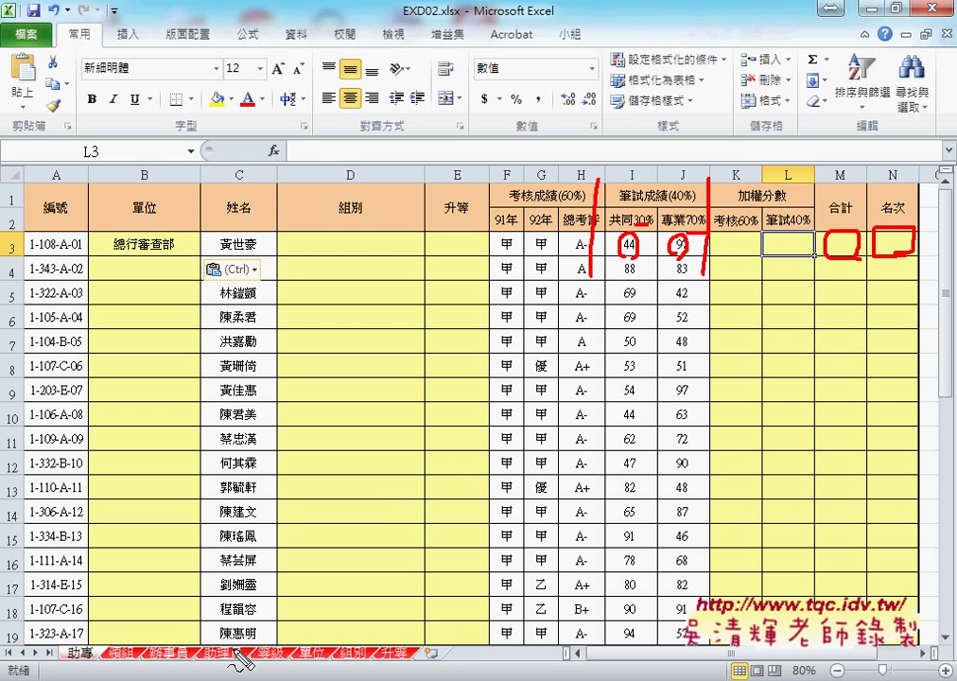
{"action": "key", "text": "Escape"}
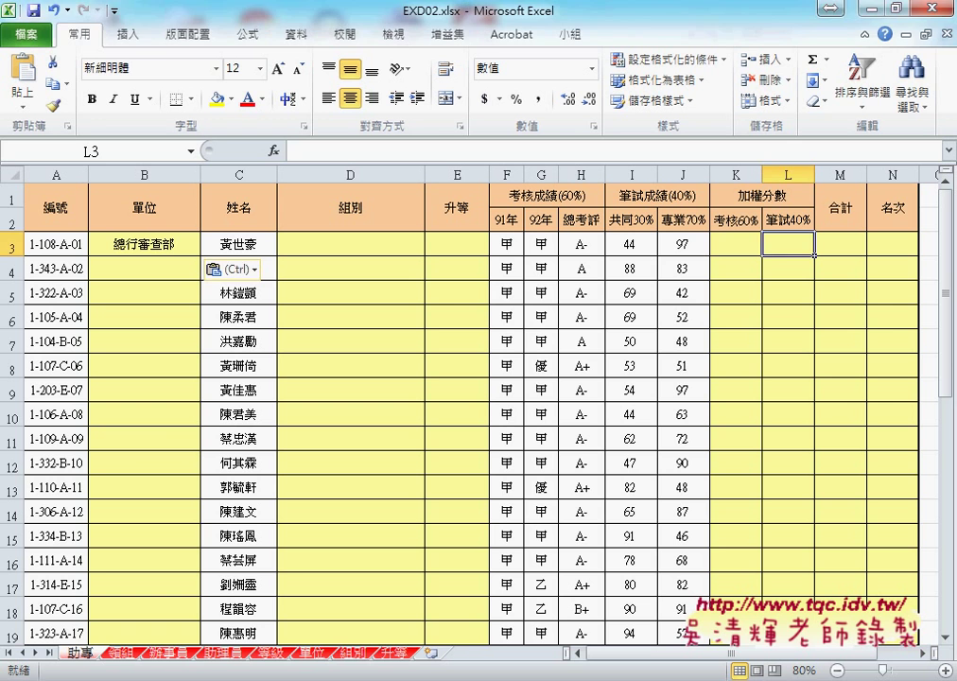
{"action": "left_click", "coordinate": [502, 615]}
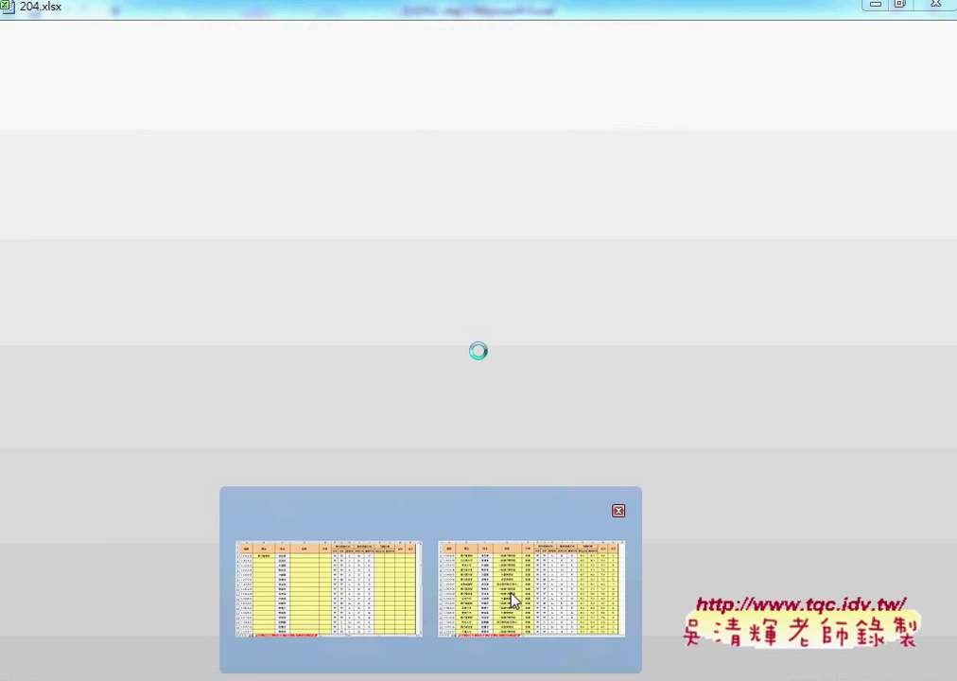
{"action": "left_click", "coordinate": [140, 244]}
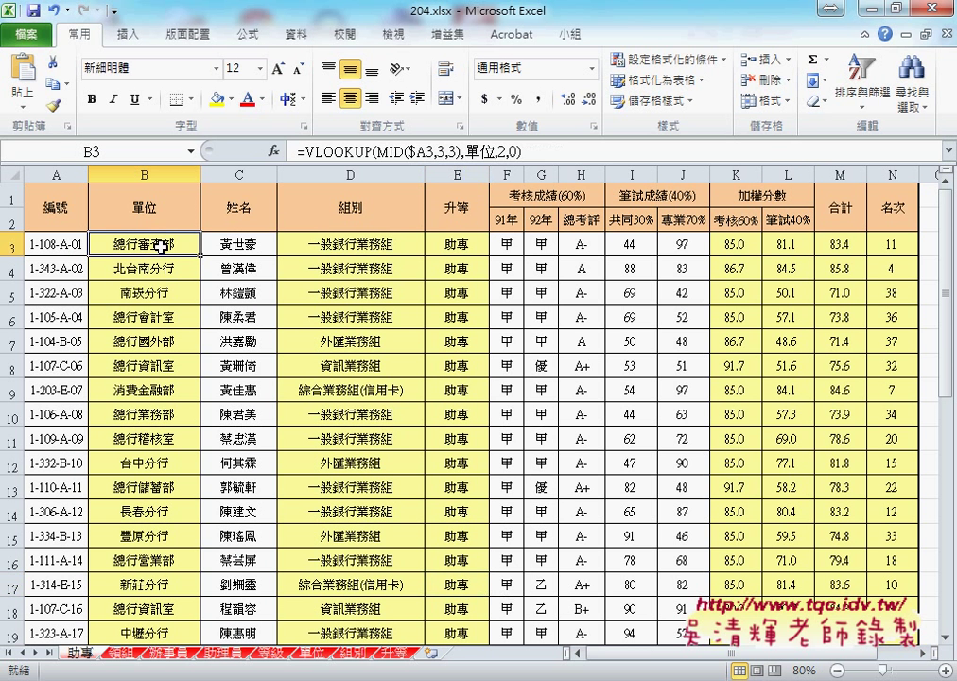
{"action": "left_click", "coordinate": [314, 247]}
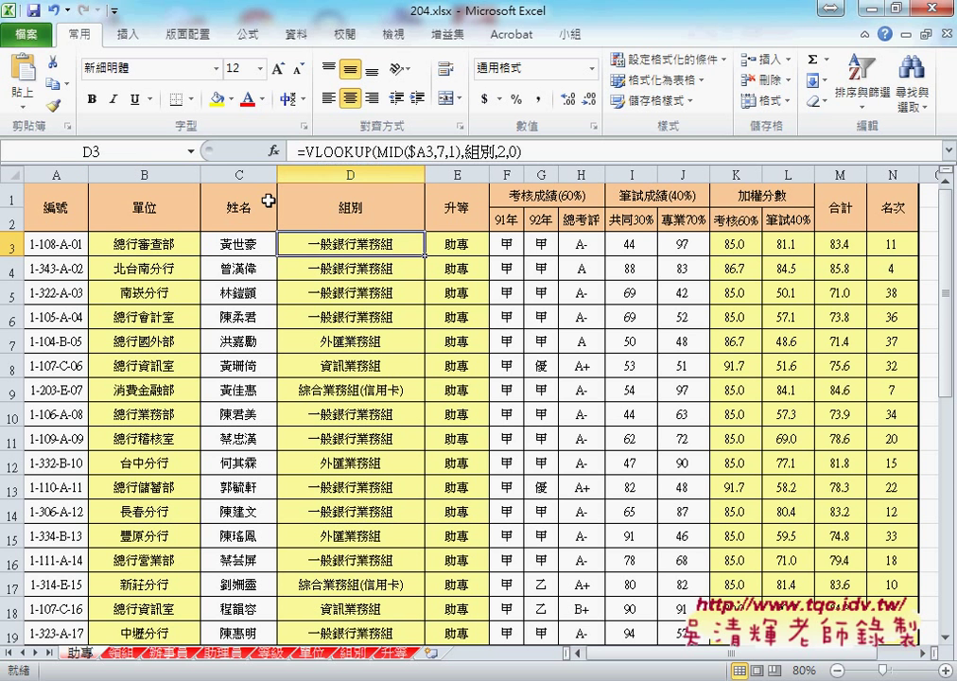
{"action": "left_click", "coordinate": [132, 242]}
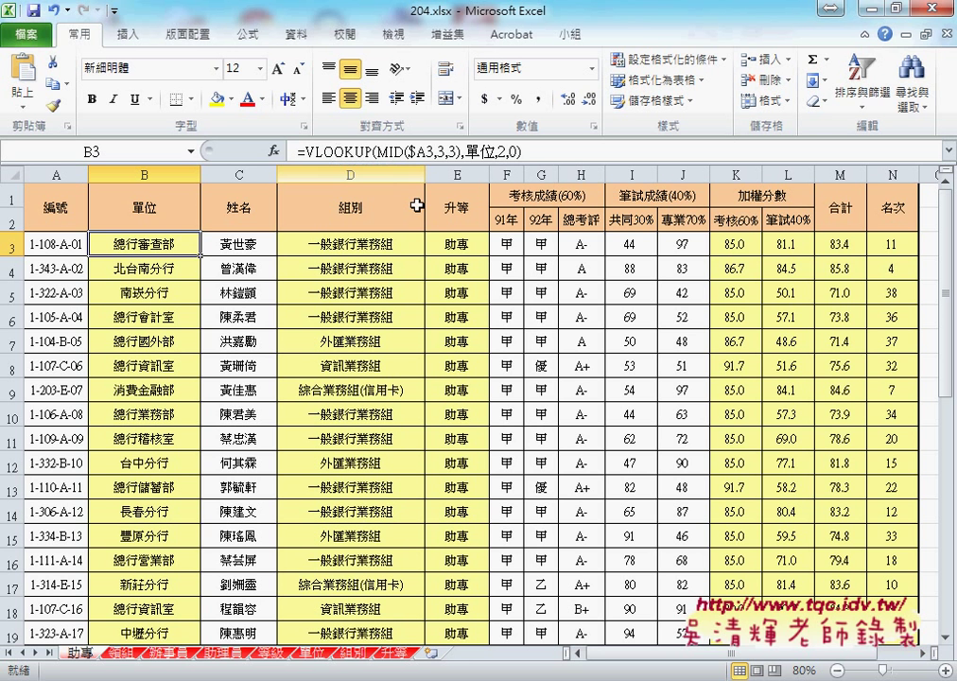
{"action": "left_click", "coordinate": [451, 243]}
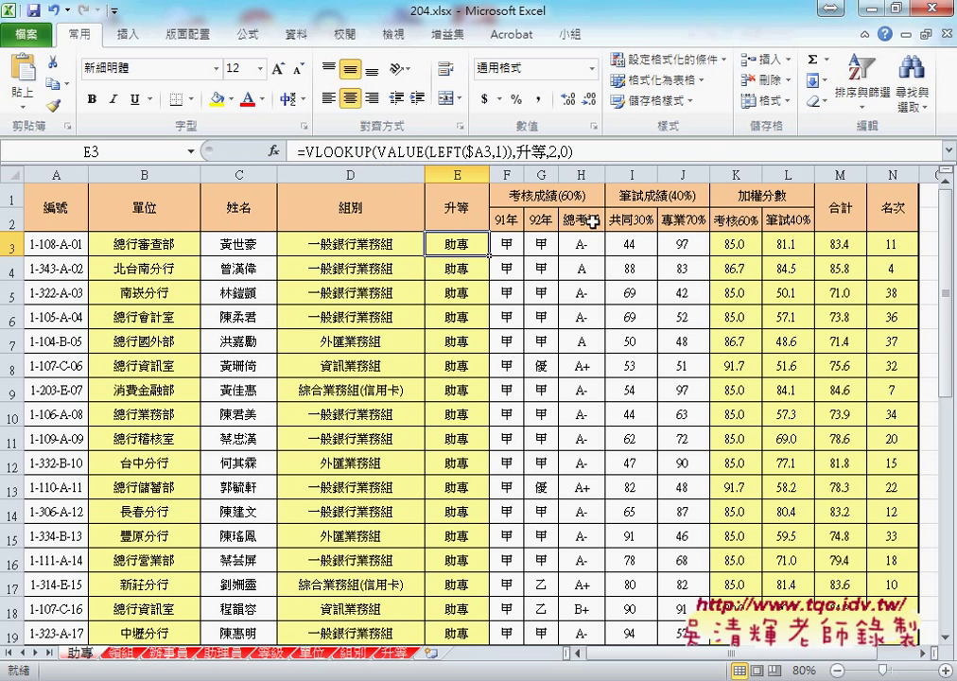
{"action": "left_click", "coordinate": [737, 247]}
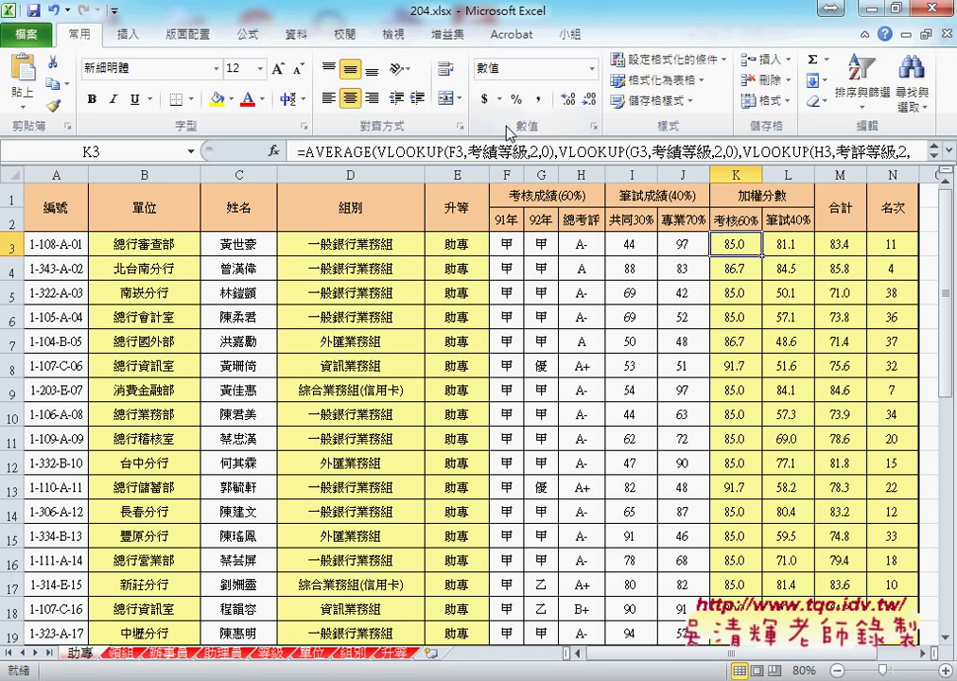
Step: Expand the formula bar to read L3's =I3*0.3+J3*0.7 and M3's =ROUND(K3*0.6+L3*0.4,1)
{"action": "left_click", "coordinate": [933, 149]}
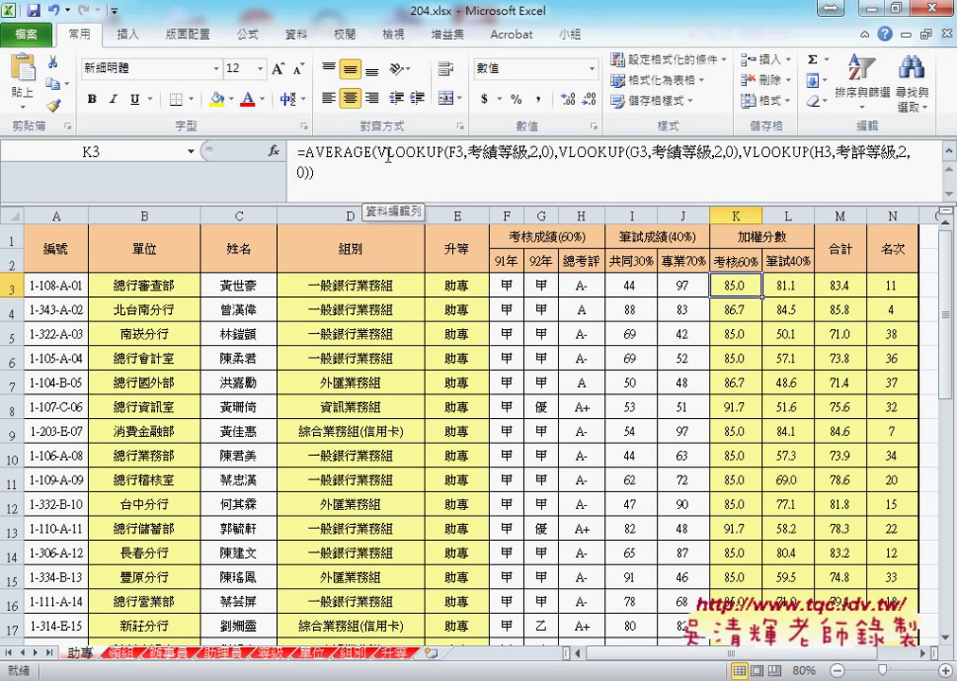
{"action": "left_click", "coordinate": [797, 288]}
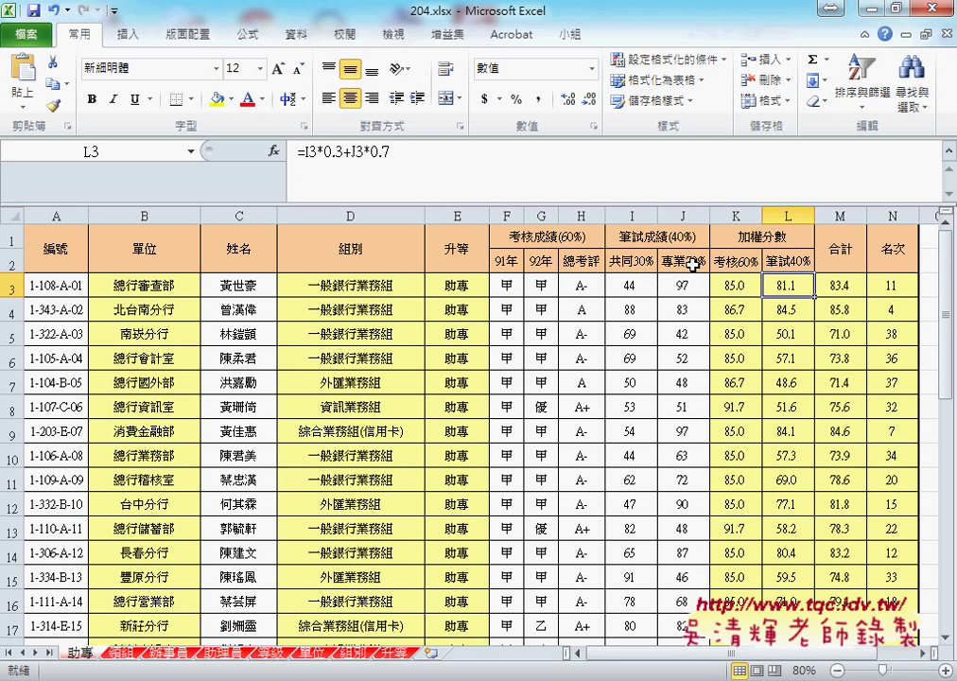
{"action": "left_click", "coordinate": [842, 290]}
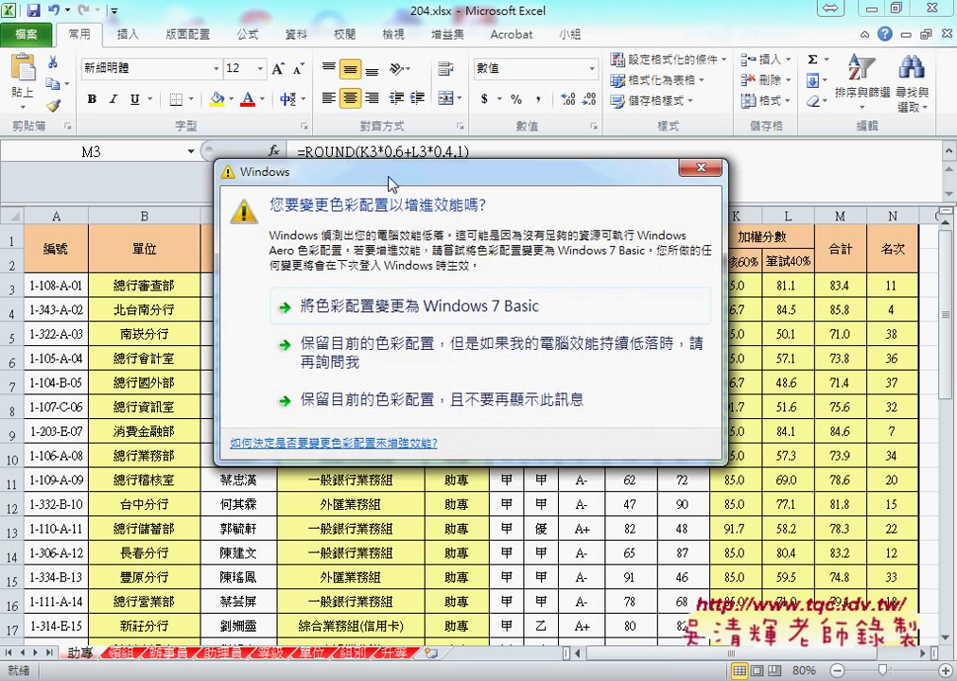
{"action": "left_click_drag", "start_coordinate": [359, 173], "coordinate": [747, 673]}
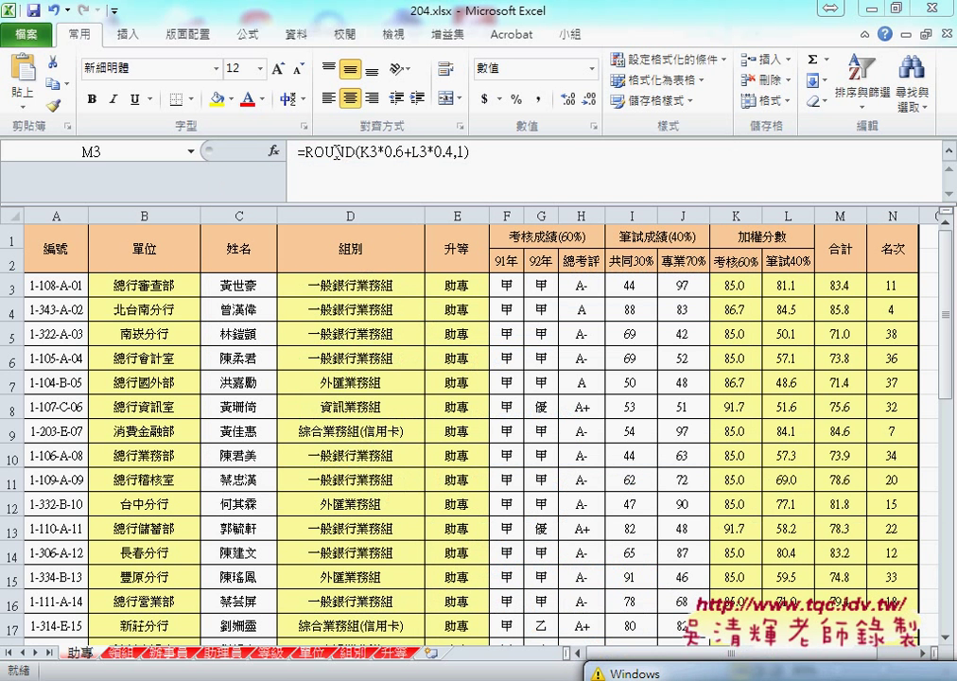
Step: Check N3's RANK.EQ 名次 formula, then minimize Excel and the Explorer window
{"action": "left_click", "coordinate": [895, 285]}
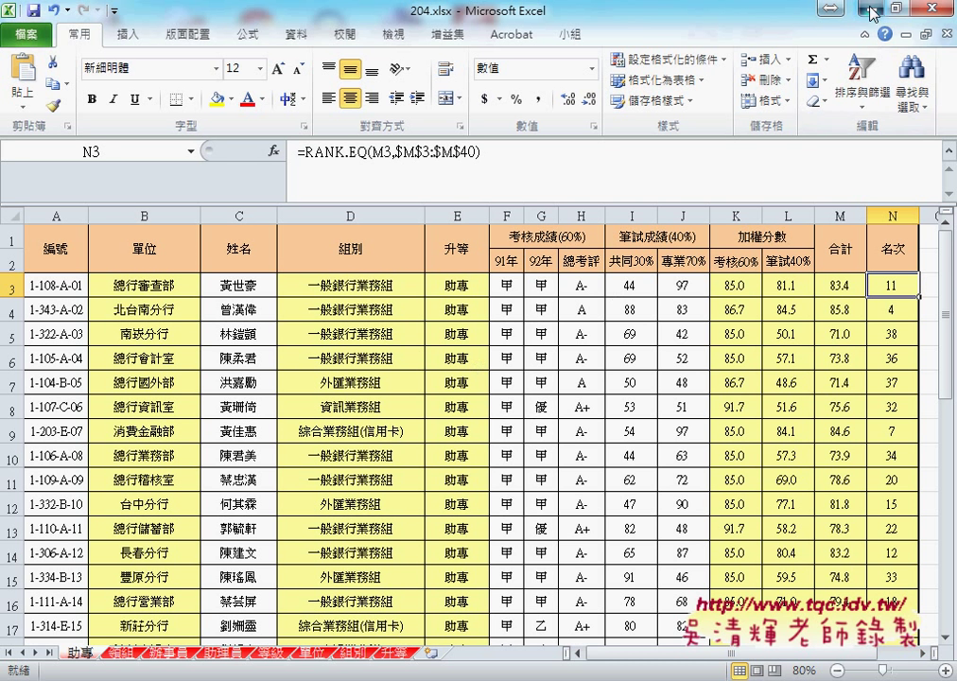
{"action": "left_click", "coordinate": [830, 7]}
{"action": "left_click", "coordinate": [829, 8]}
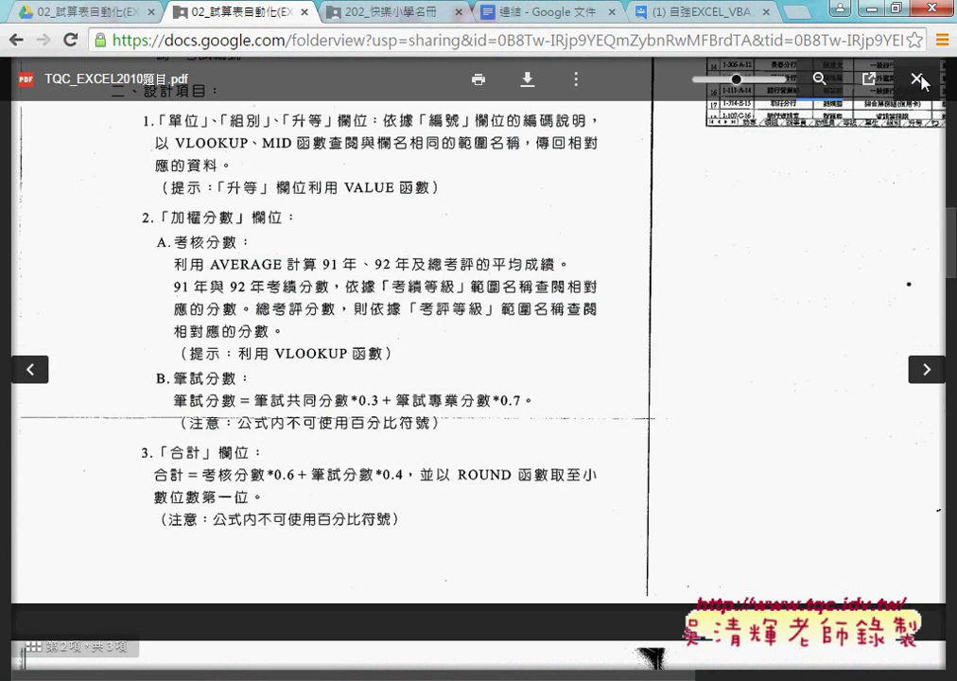
Step: Close the file previews and go up from 02_試算表自動化 to the parent course folder
{"action": "left_click", "coordinate": [918, 80]}
{"action": "left_click", "coordinate": [406, 17]}
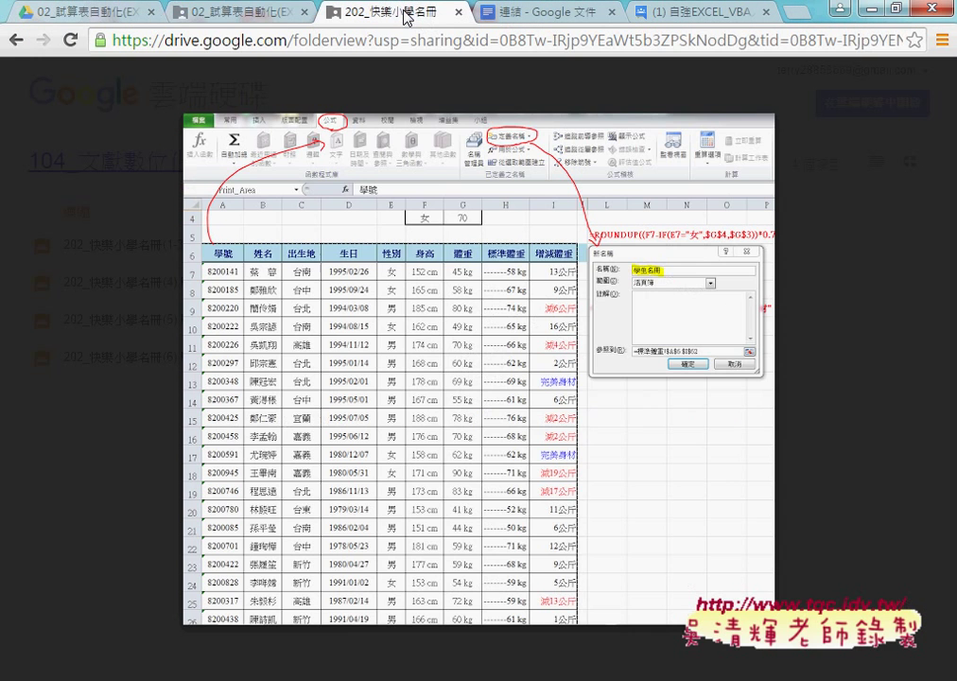
{"action": "left_click", "coordinate": [917, 79]}
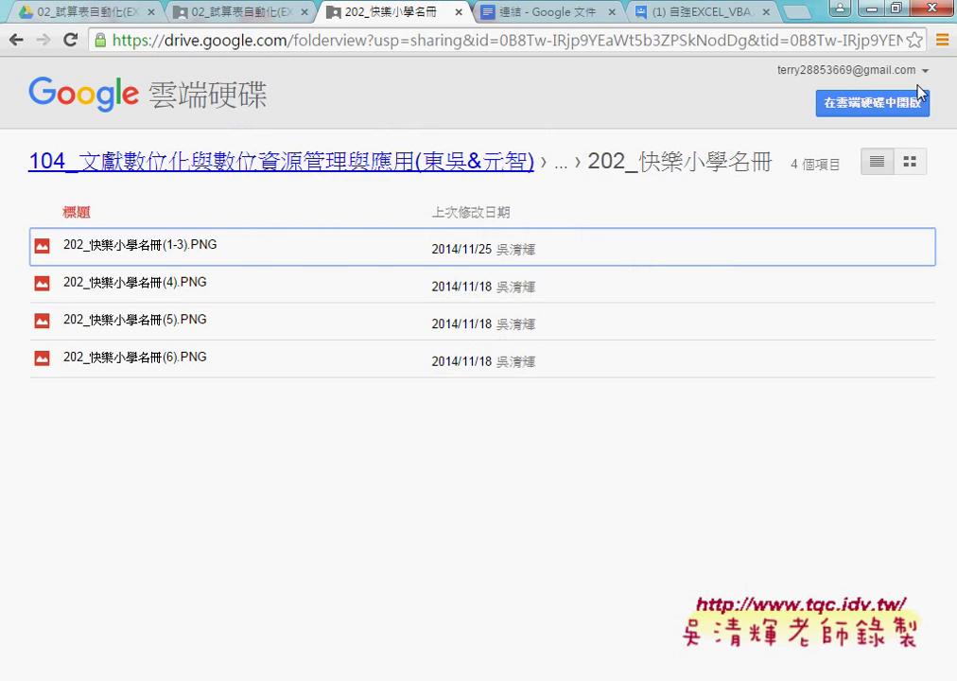
{"action": "left_click", "coordinate": [75, 12]}
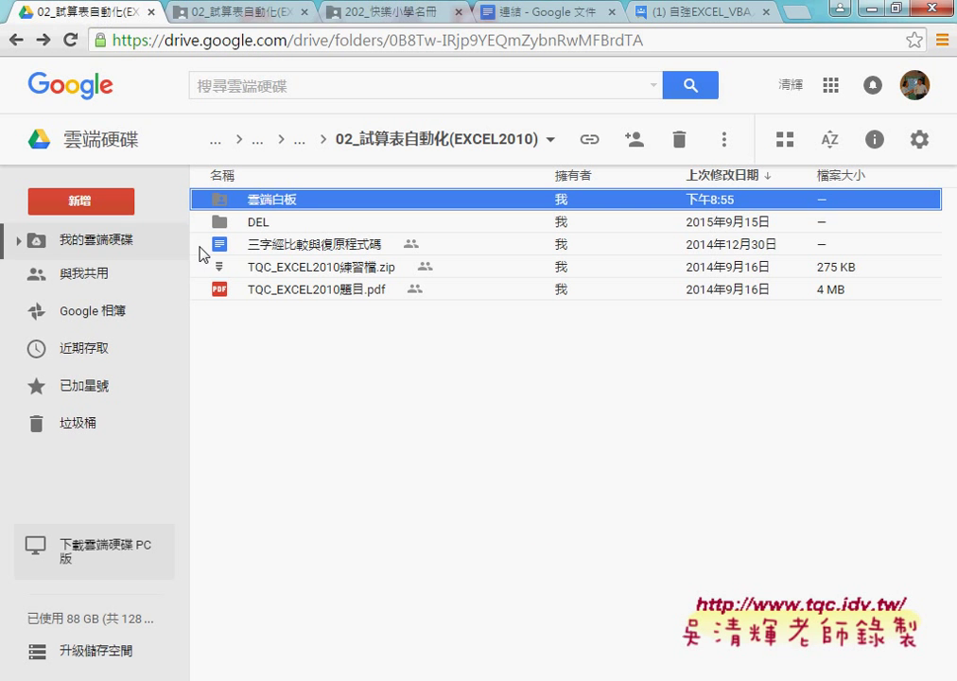
{"action": "left_click", "coordinate": [16, 40]}
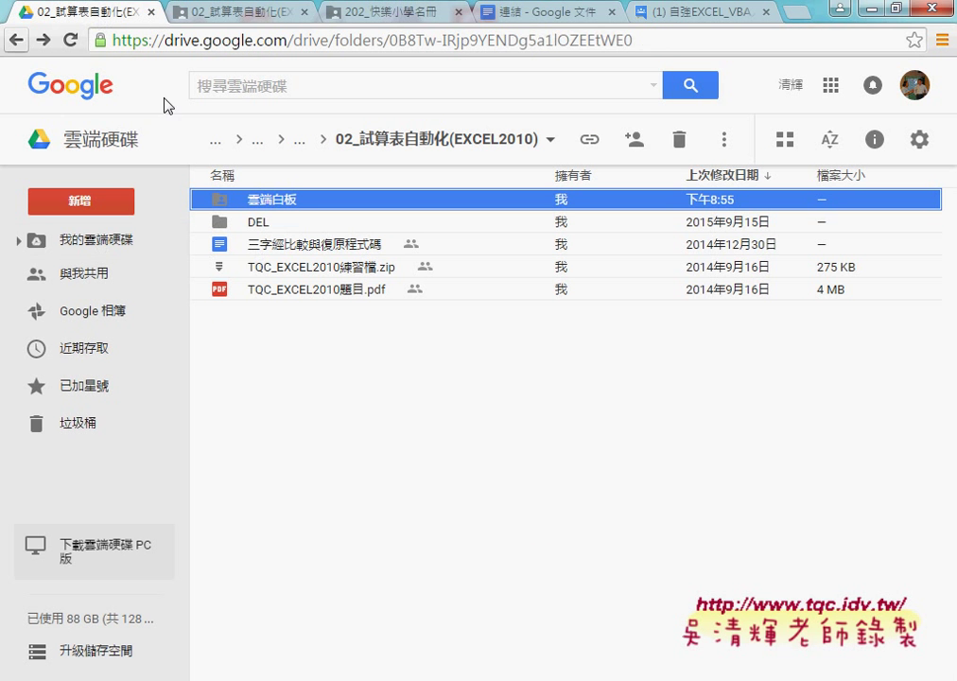
Step: Open the _作業繳交(東吳) folder and then one student's submission folder
{"action": "left_click", "coordinate": [327, 200]}
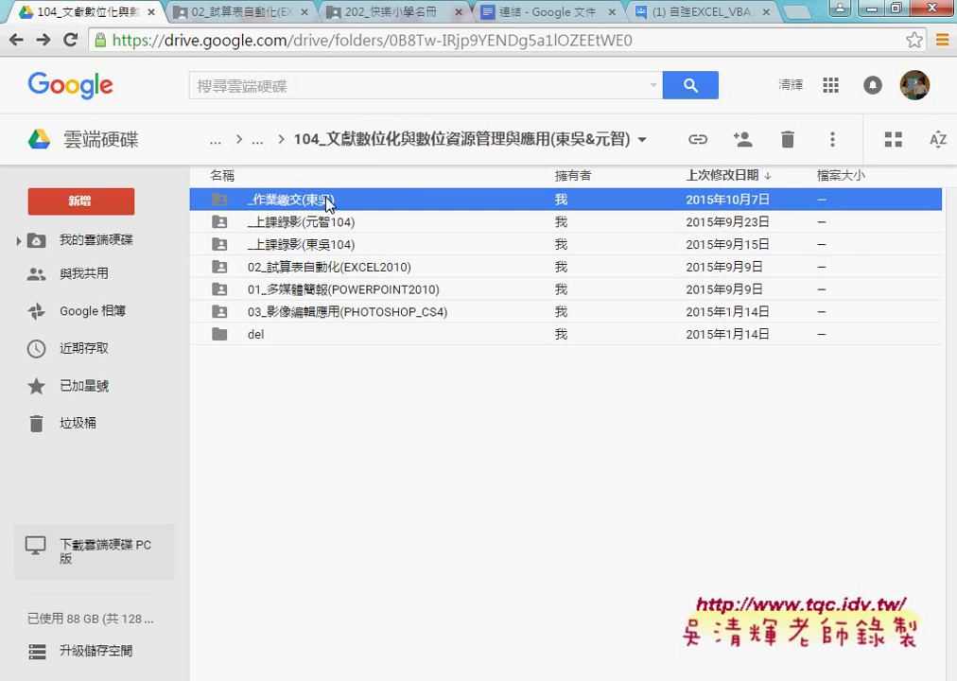
{"action": "double_click", "coordinate": [326, 200]}
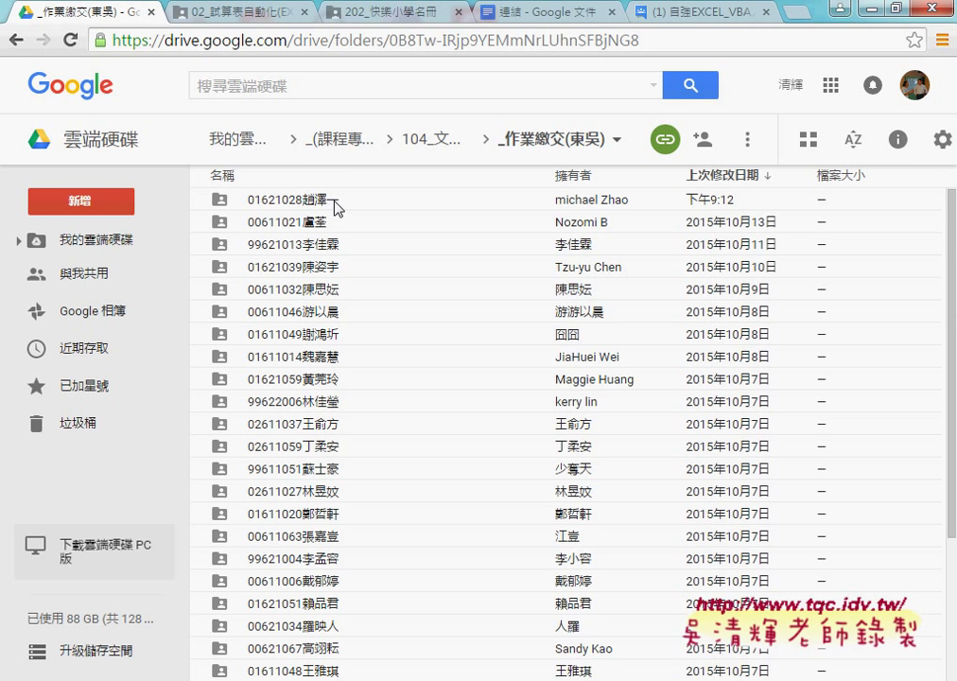
{"action": "scroll", "coordinate": [331, 204], "scroll_direction": "down", "scroll_amount": 3}
{"action": "double_click", "coordinate": [327, 628]}
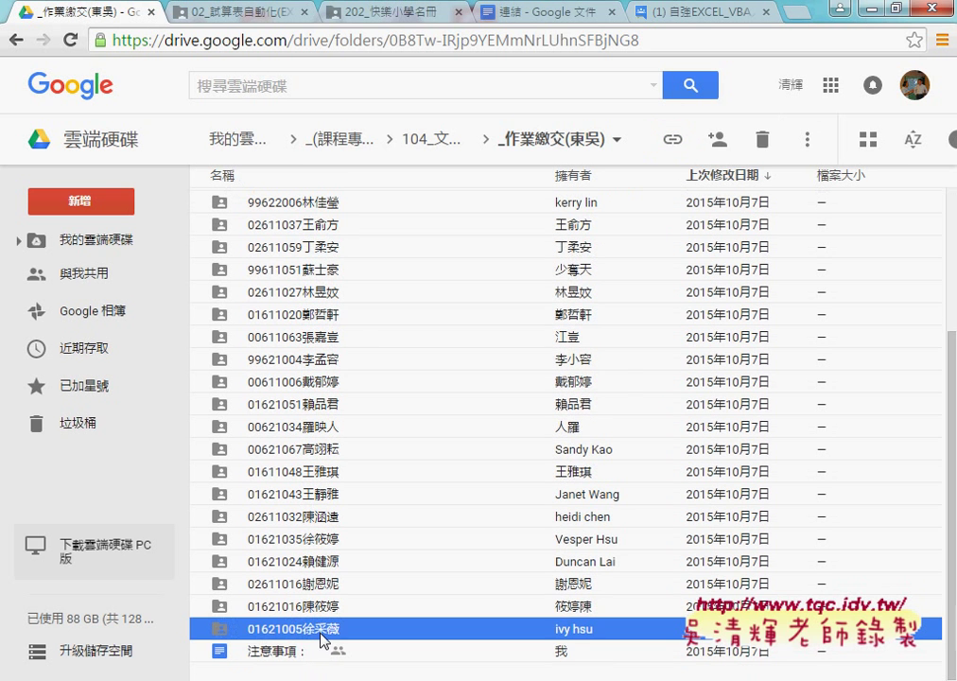